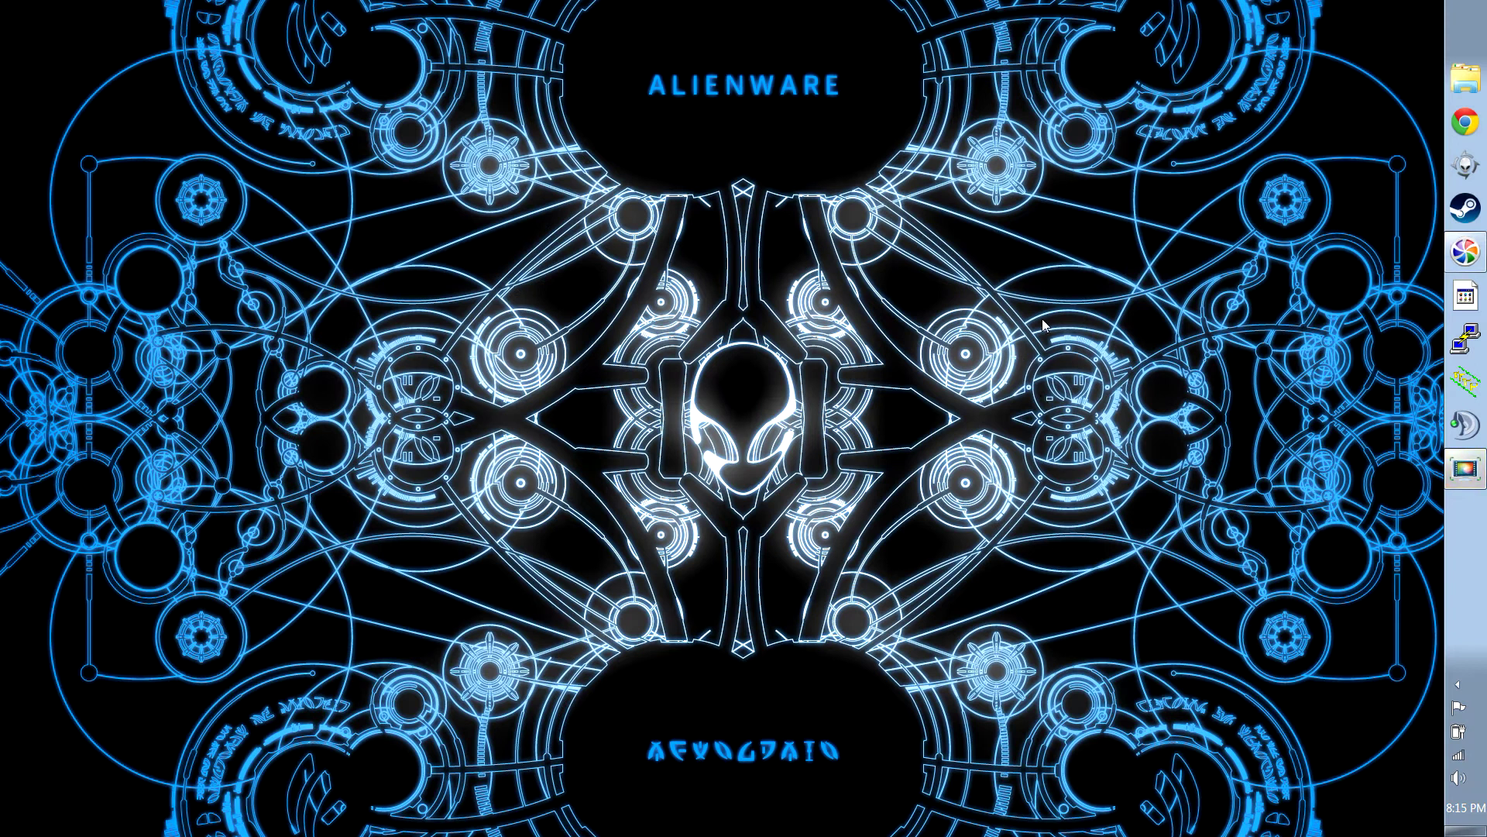
Open Alienware Command Center and look through the AlienFX, AlienFusion and Alienware TactX modules before opening AlienAdrenaline.
{"action": "left_click", "coordinate": [1460, 164]}
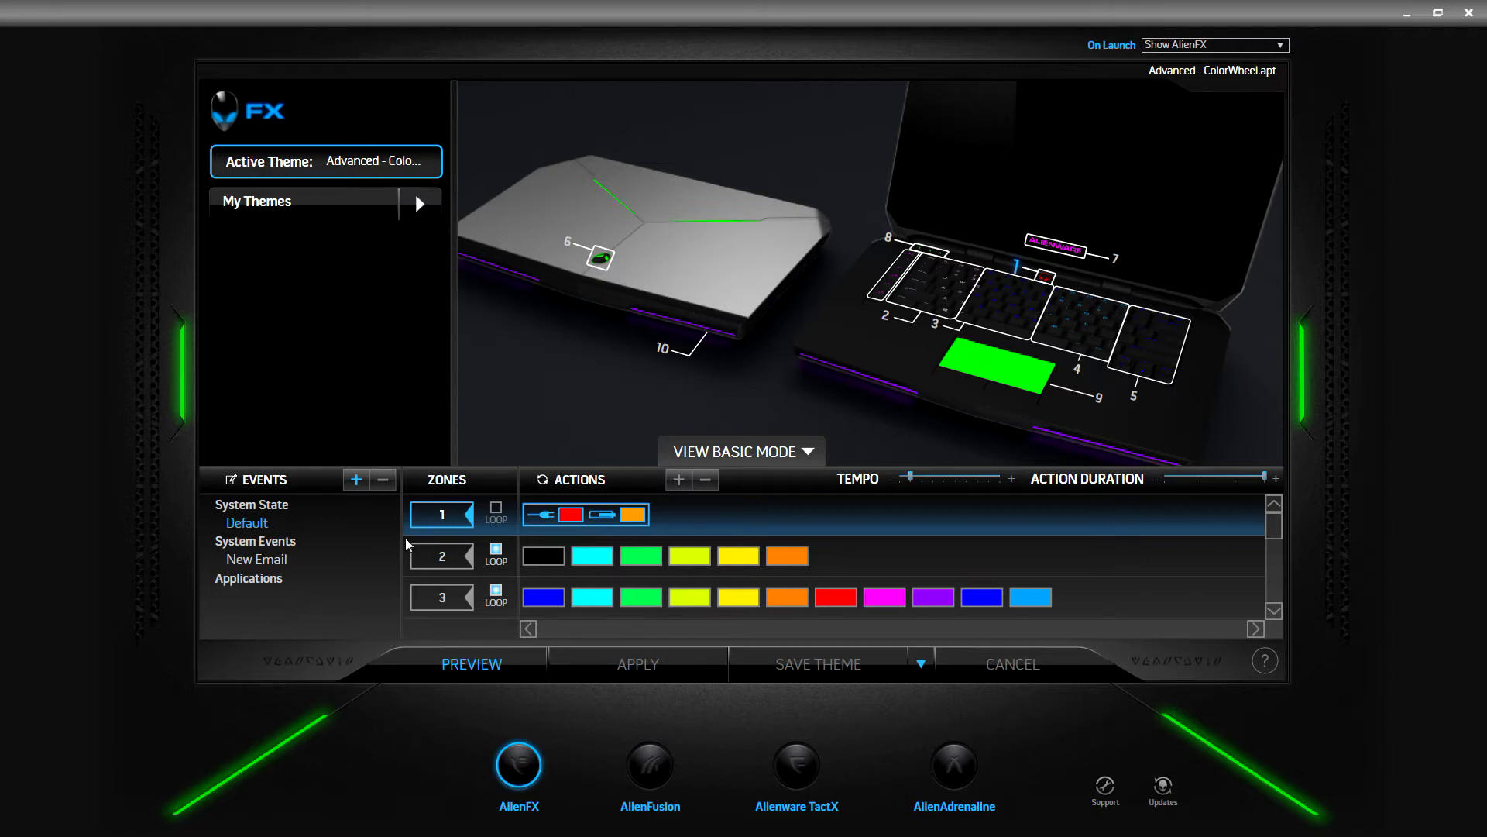
{"action": "left_click", "coordinate": [650, 766]}
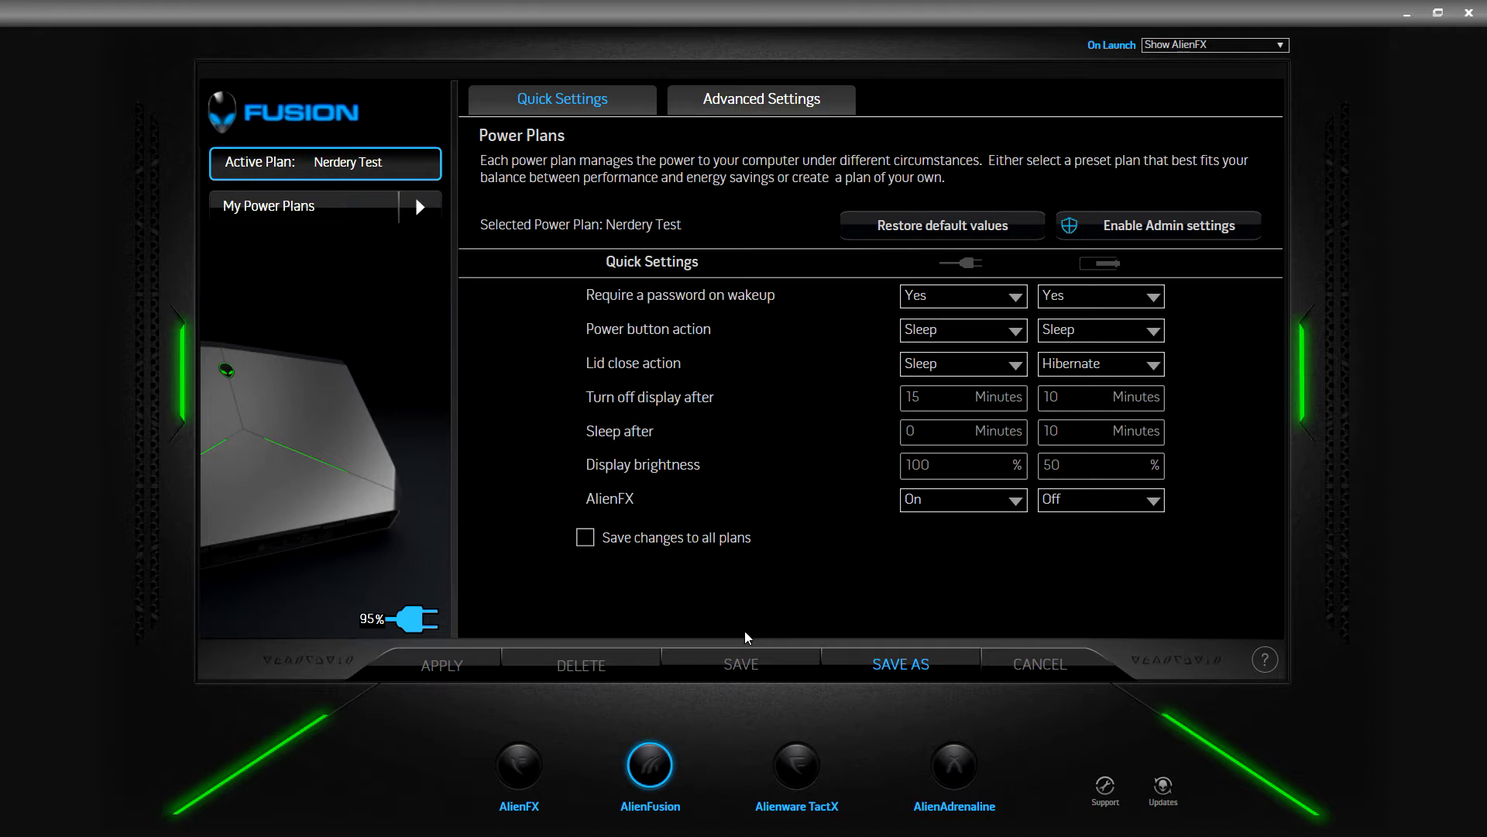
{"action": "left_click", "coordinate": [792, 756]}
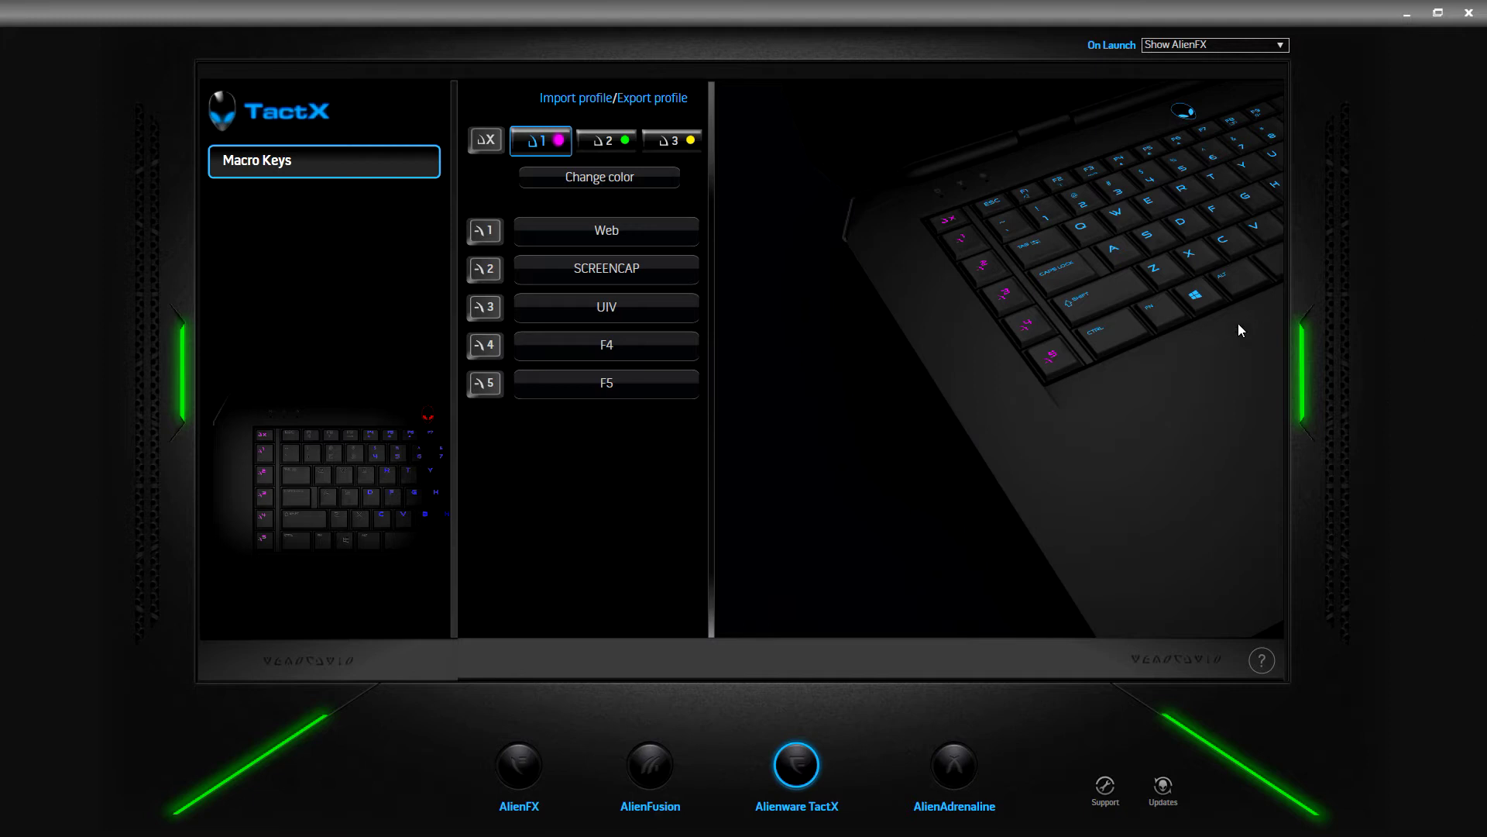
{"action": "left_click", "coordinate": [943, 764]}
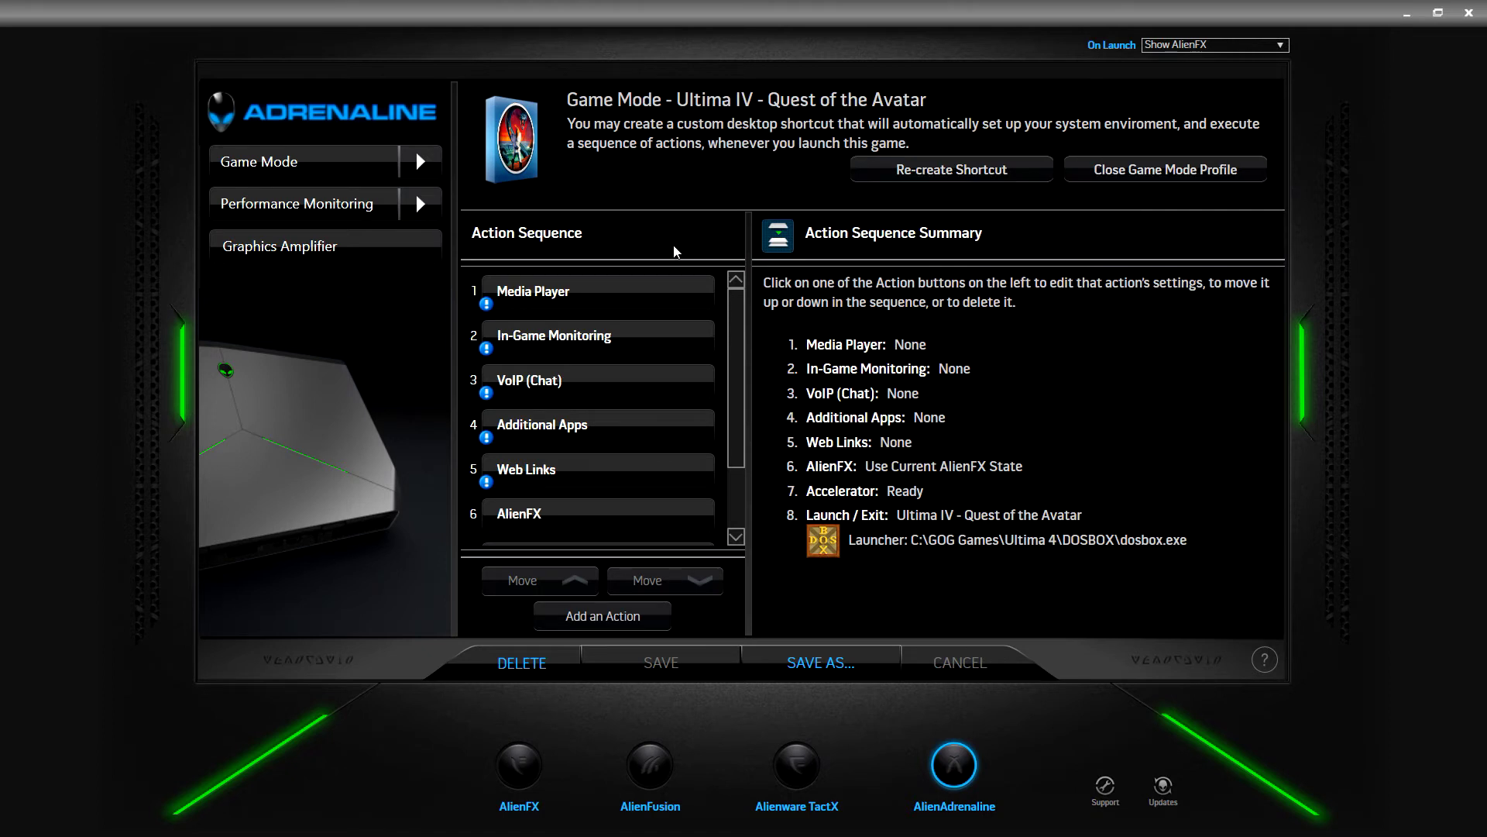
Examine the Media Player action of the Ultima IV game mode profile and its application file browser without choosing a file.
{"action": "mouse_move", "coordinate": [607, 301]}
{"action": "left_click", "coordinate": [600, 293]}
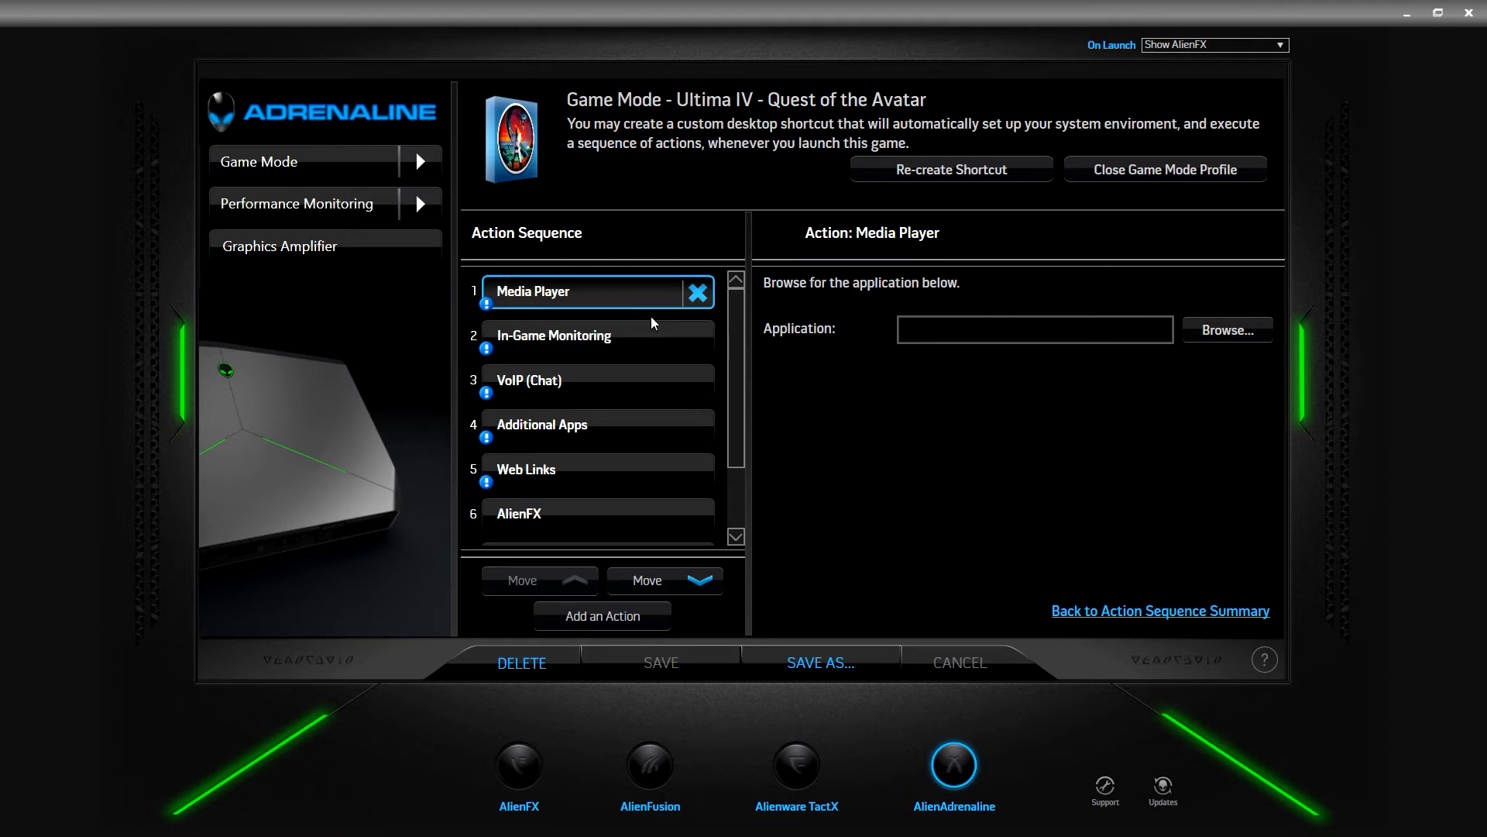
{"action": "left_click", "coordinate": [620, 301]}
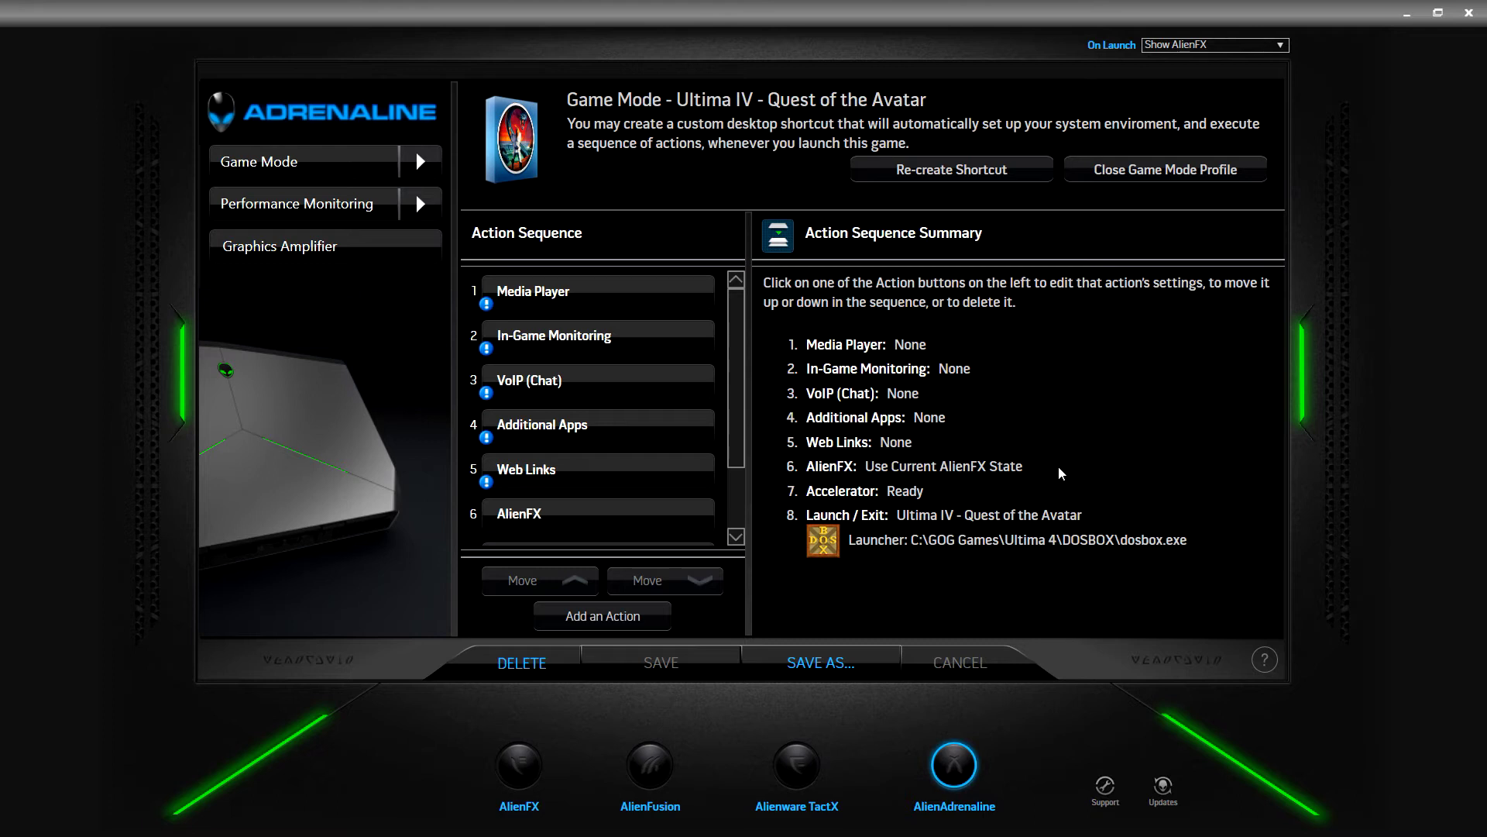
{"action": "left_click", "coordinate": [624, 289]}
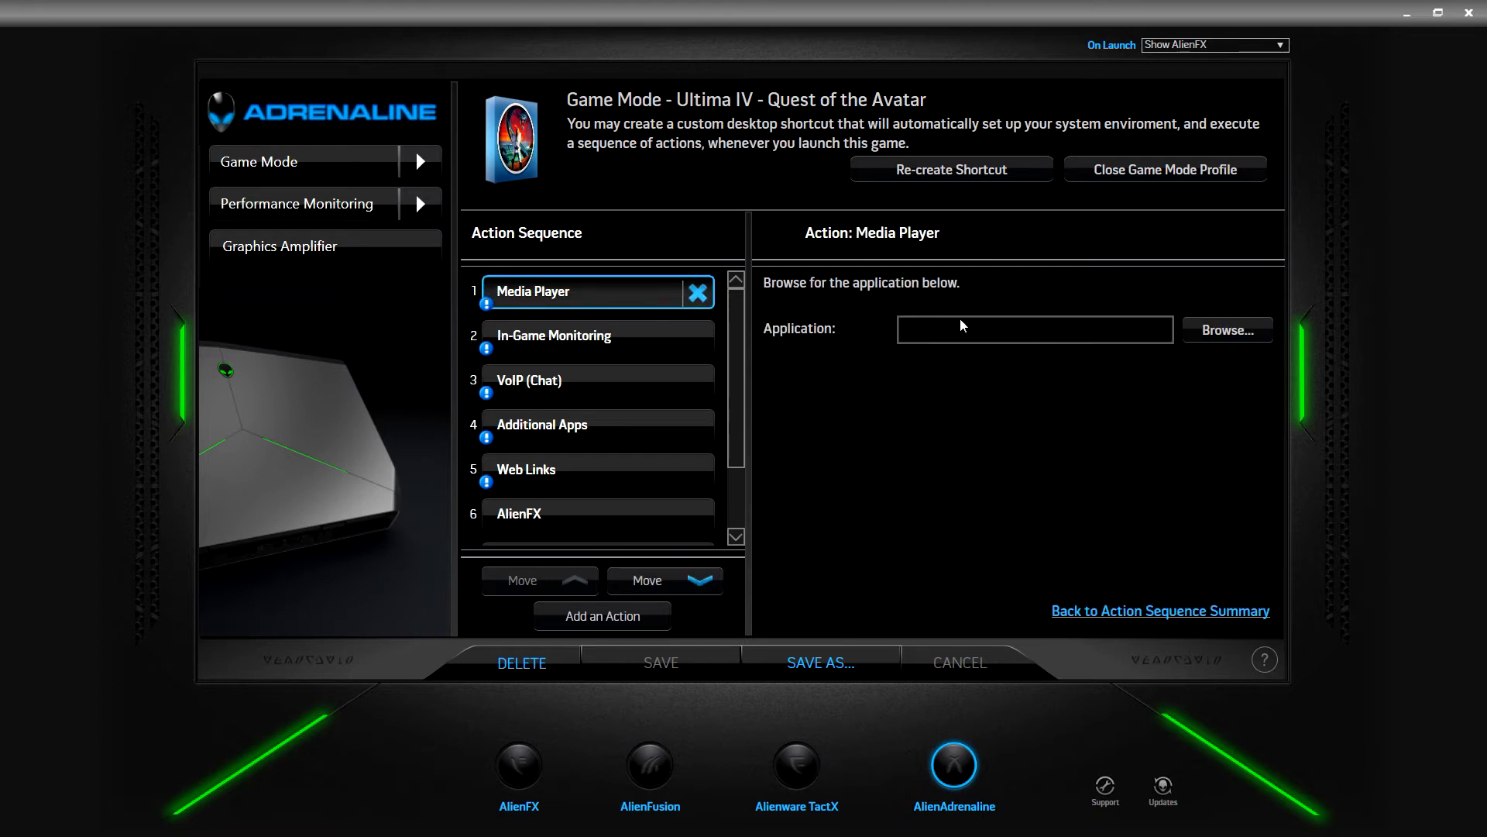
{"action": "left_click", "coordinate": [1198, 331]}
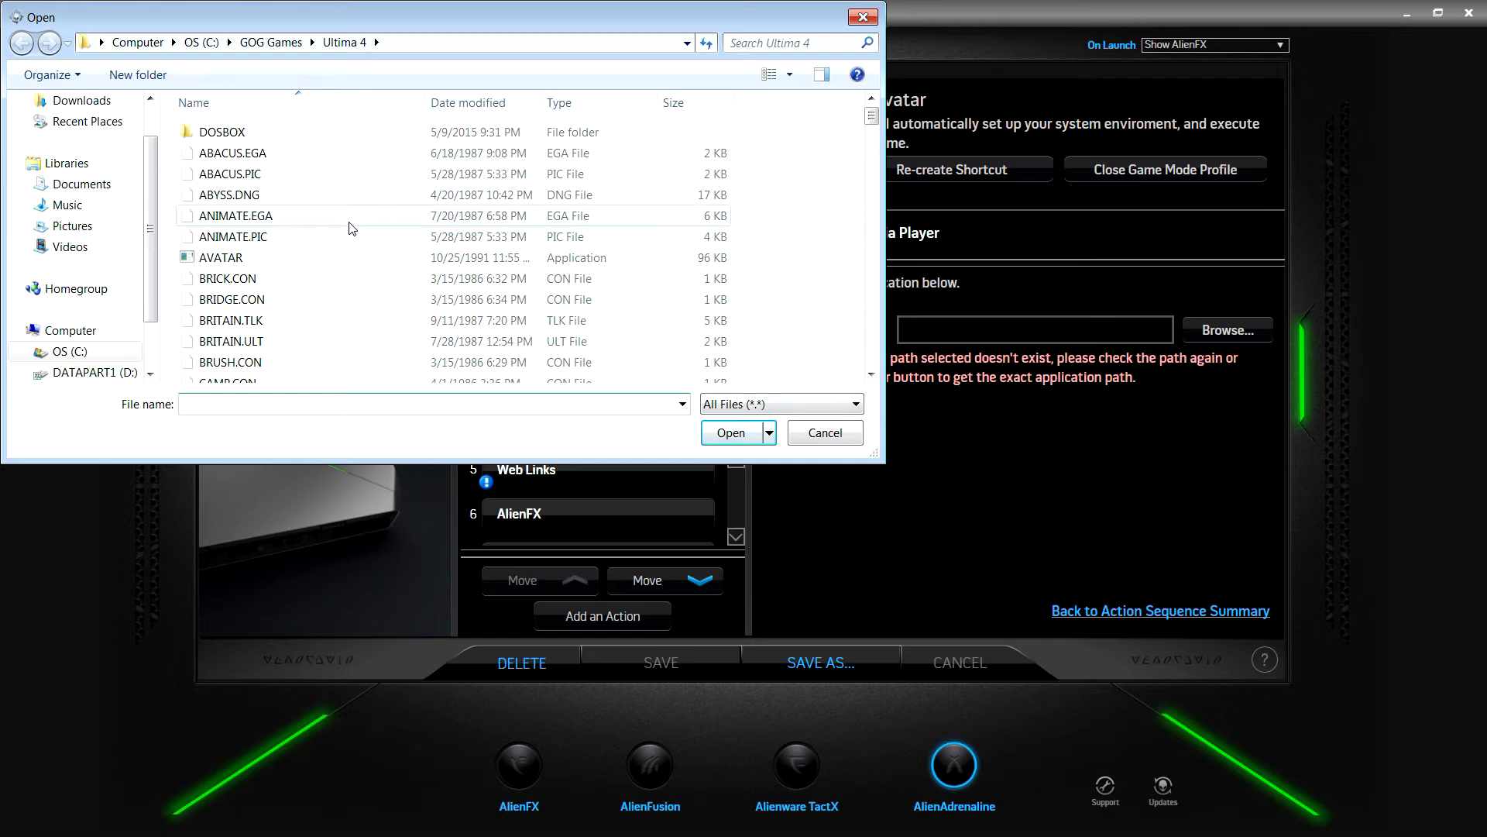
{"action": "left_click", "coordinate": [810, 435]}
Examine the In-Game Monitoring and VoIP (Chat) actions, viewing the application file browser for VoIP without choosing a file.
{"action": "left_click", "coordinate": [625, 339]}
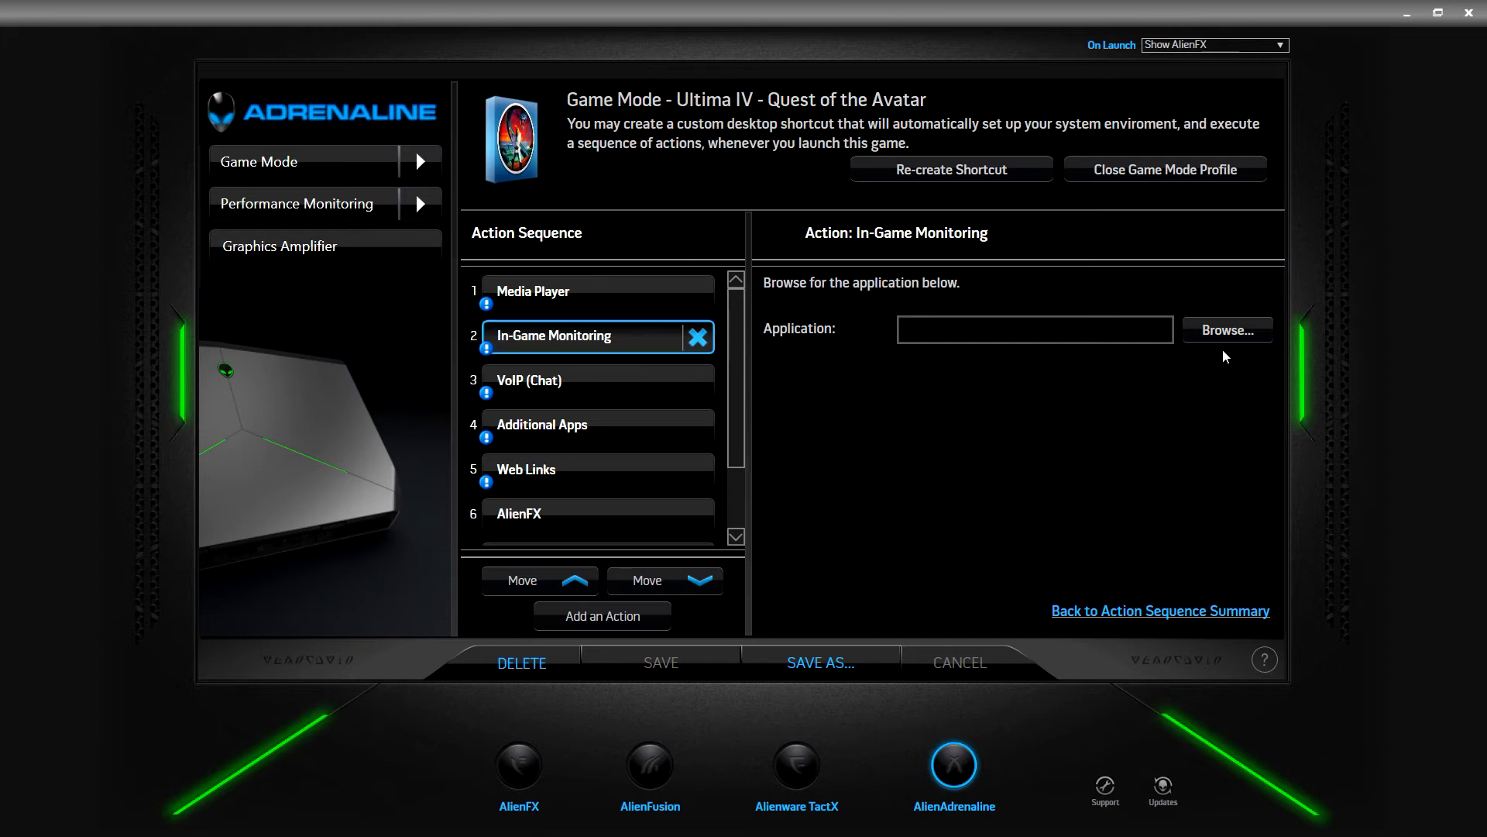
{"action": "left_click", "coordinate": [544, 386]}
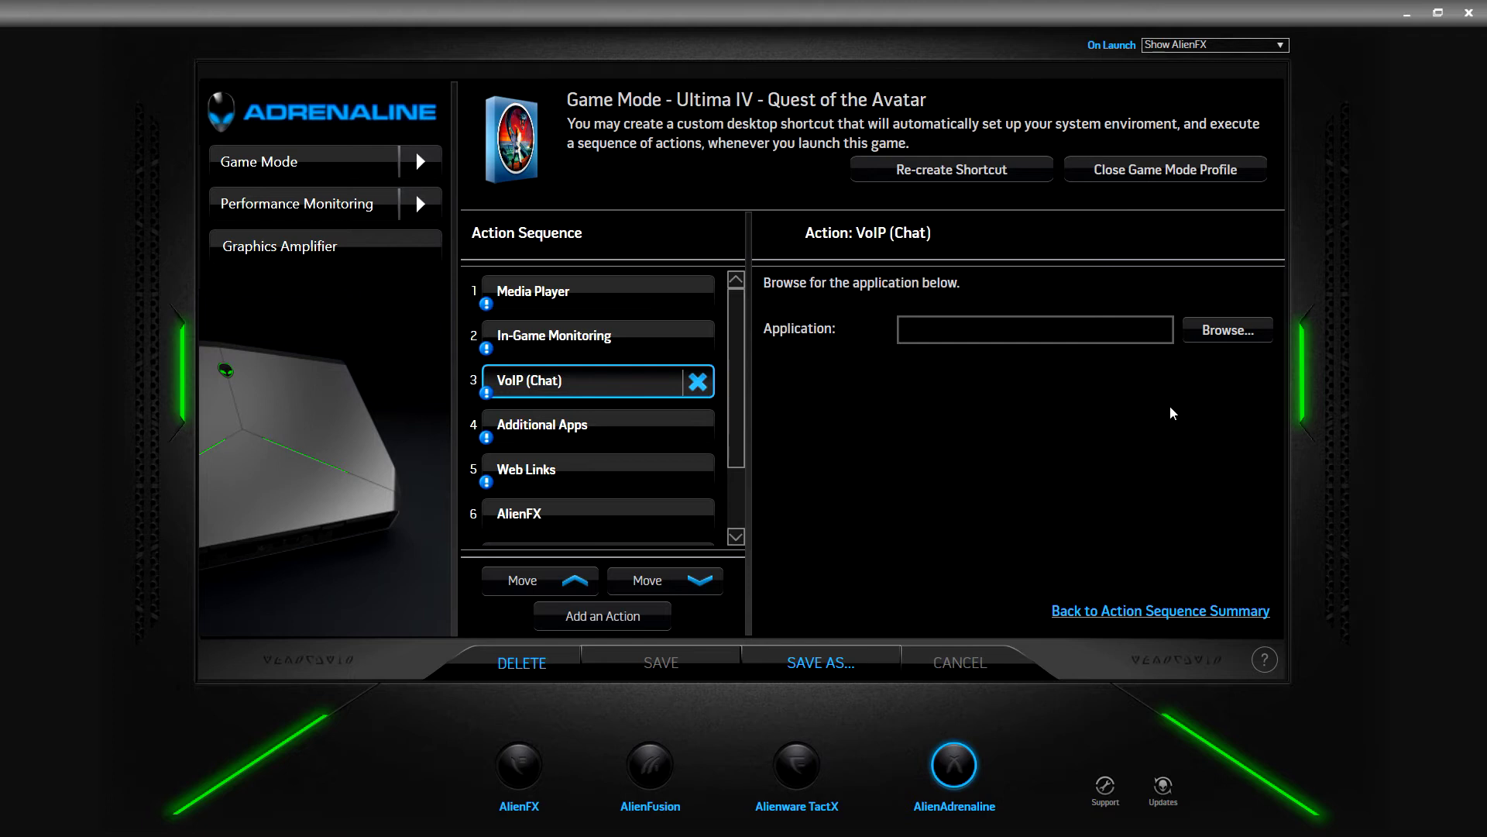
{"action": "left_click", "coordinate": [1220, 336]}
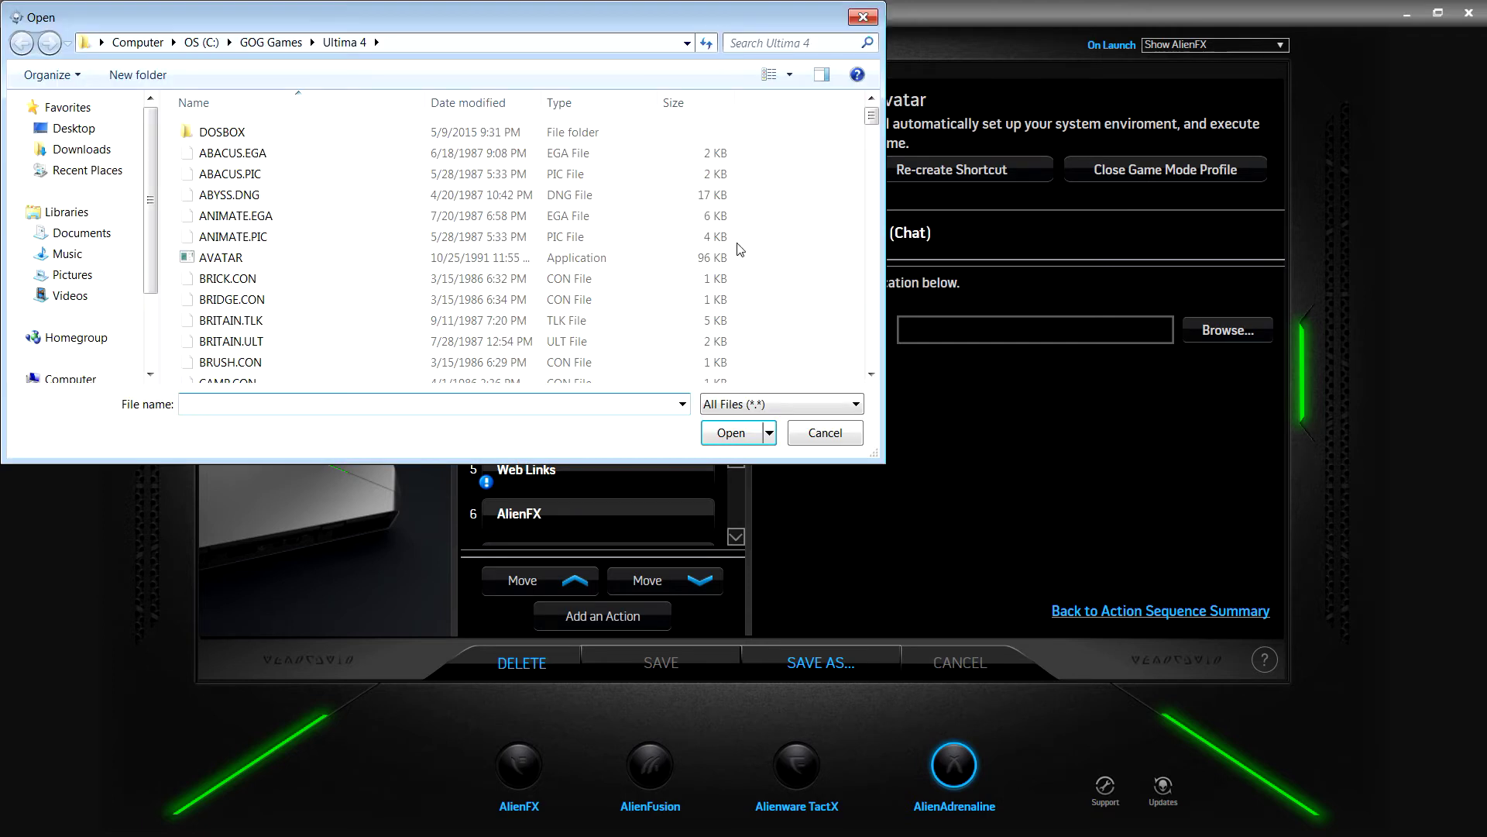
{"action": "left_click_drag", "start_coordinate": [546, 463], "coordinate": [508, 788]}
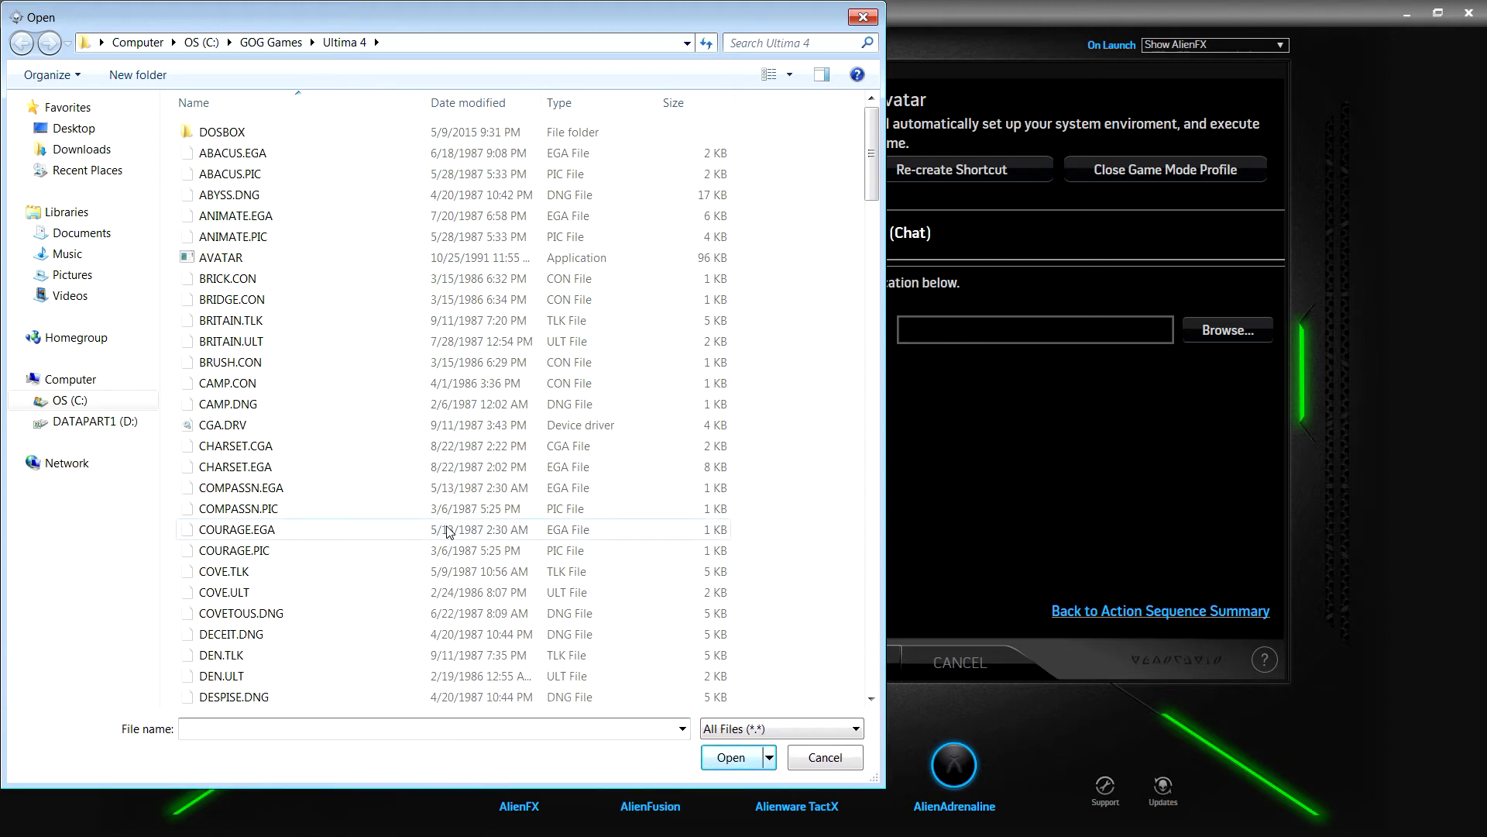
{"action": "left_click_drag", "start_coordinate": [874, 197], "coordinate": [892, 172]}
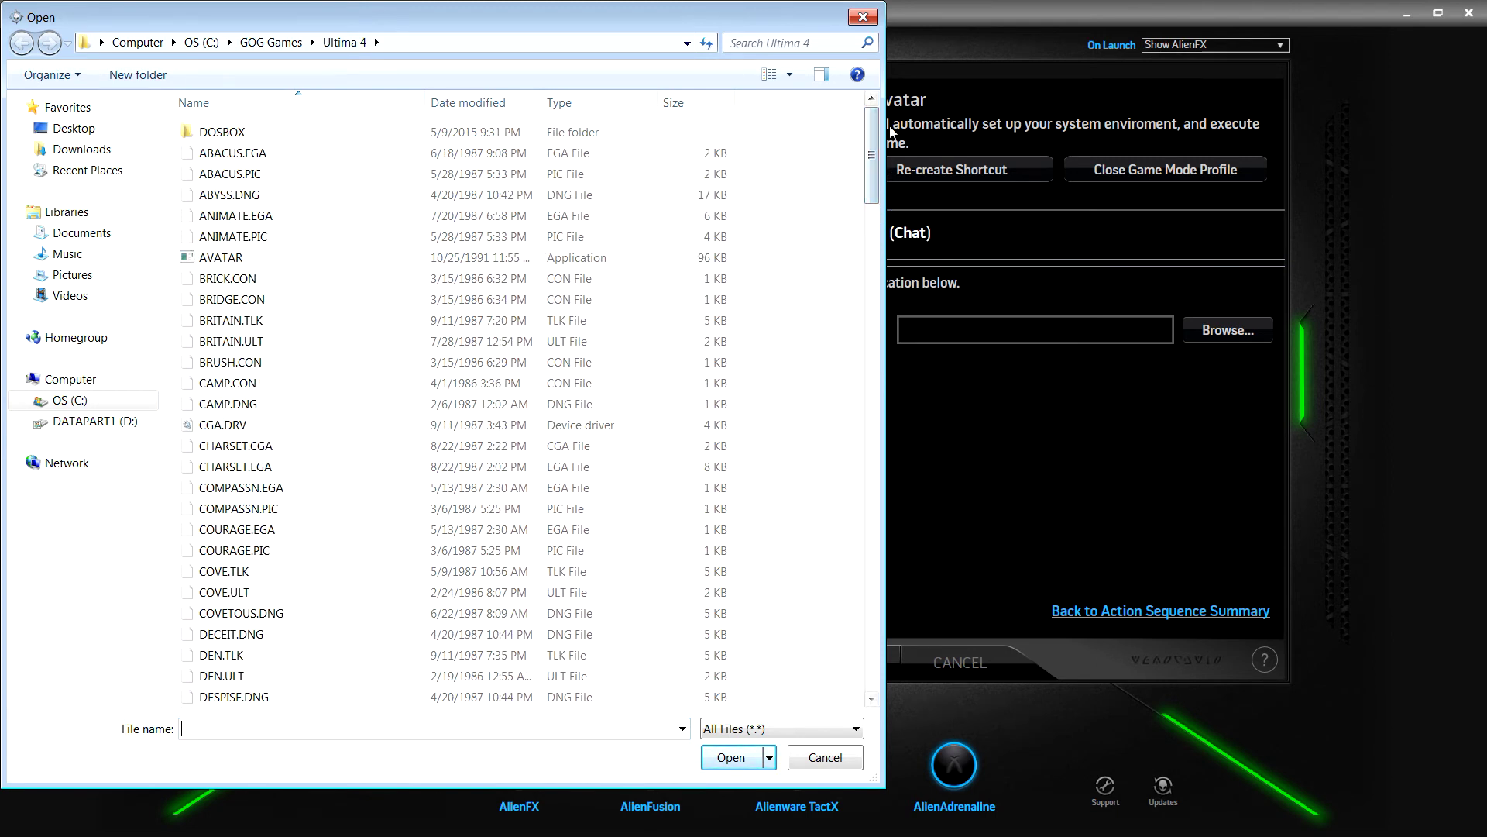
{"action": "left_click", "coordinate": [878, 19]}
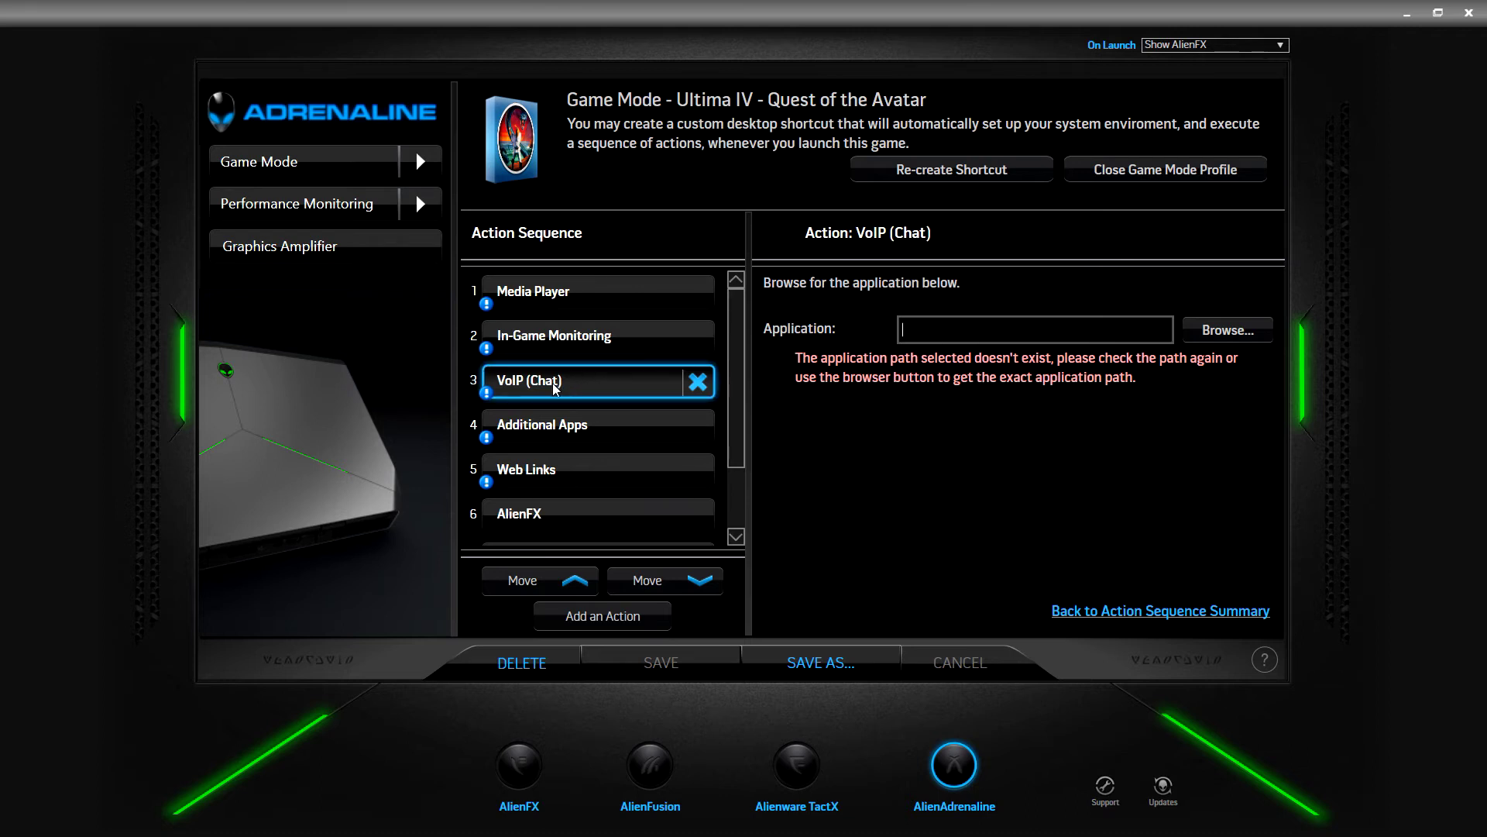
Add a second link field to the Web Links action, enter yahoo.com as Web Link 1 and save the profile.
{"action": "left_click", "coordinate": [624, 434]}
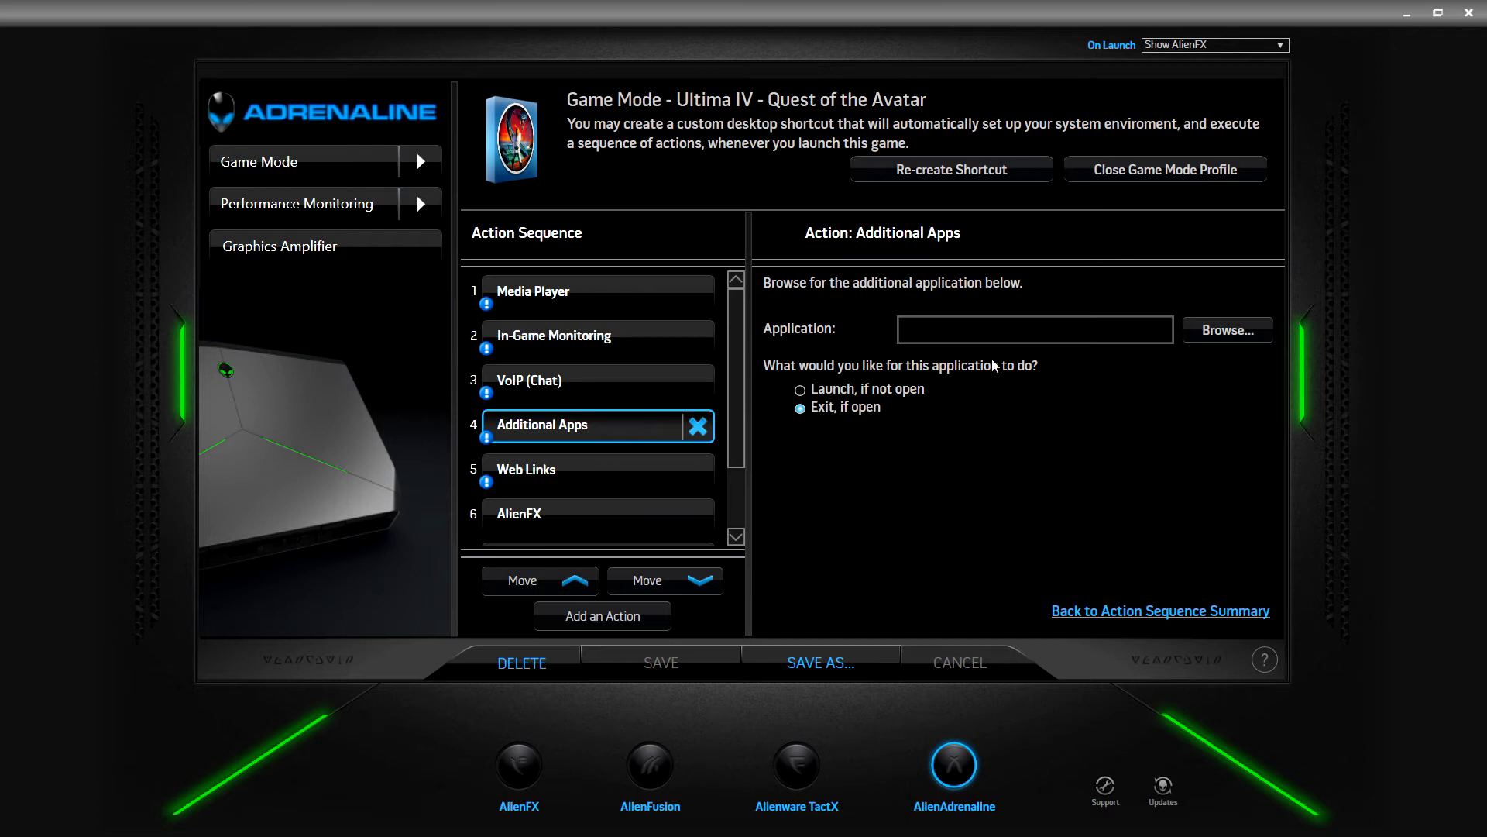
{"action": "left_click", "coordinate": [601, 467]}
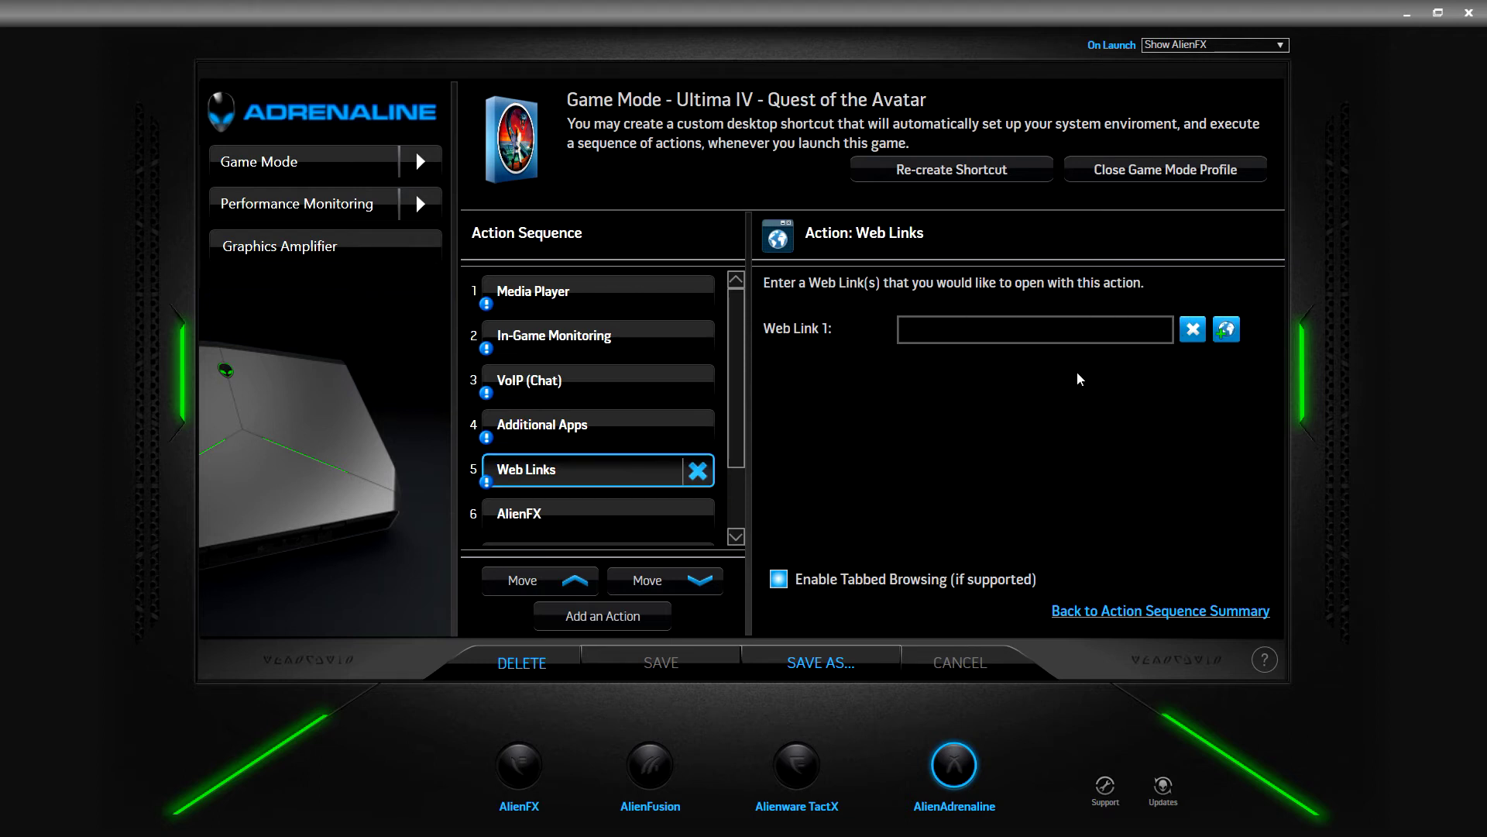
{"action": "left_click", "coordinate": [1224, 331]}
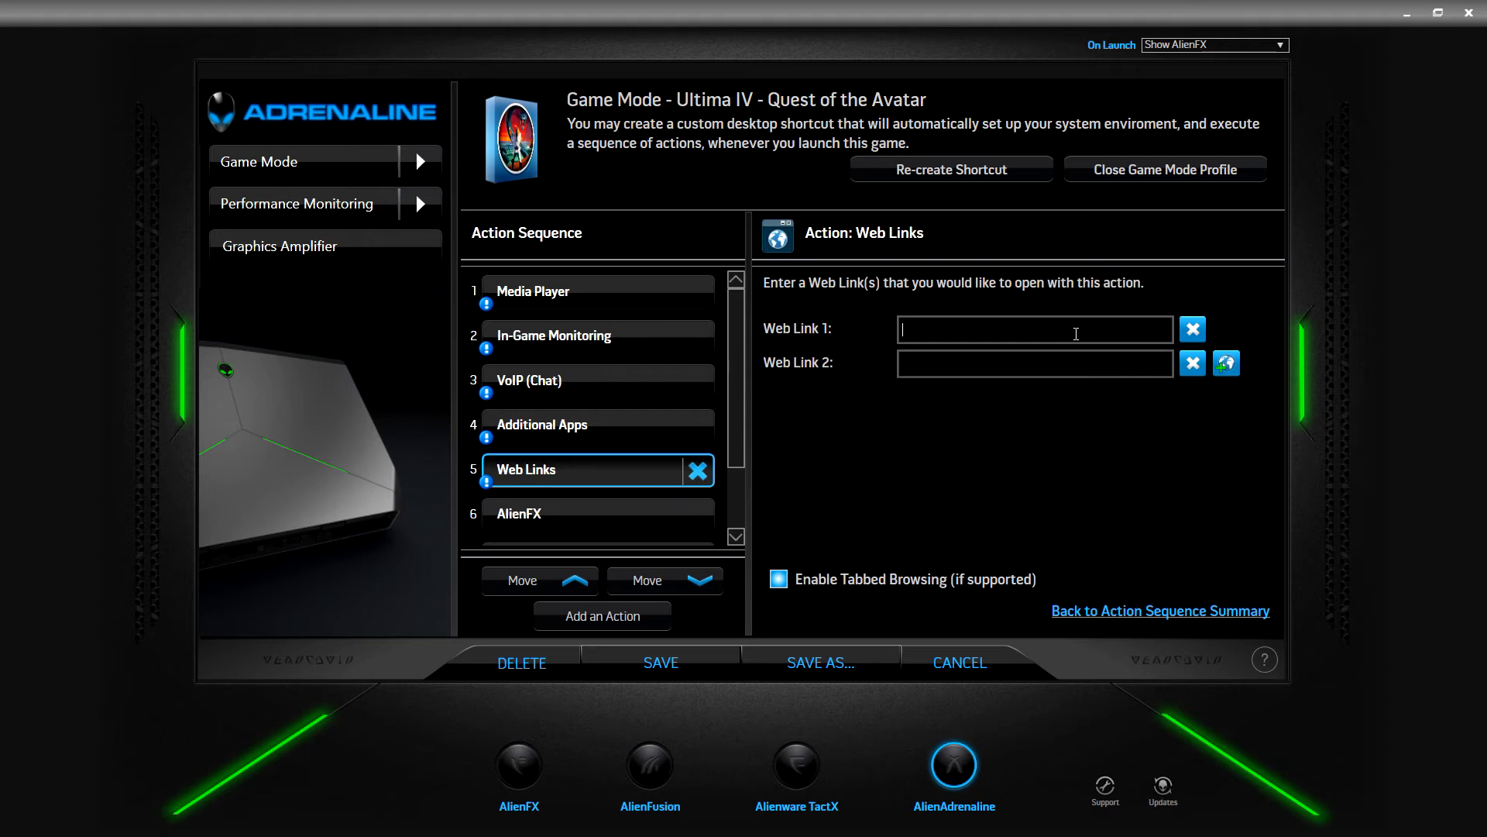
{"action": "type", "text": "yahoo.com"}
{"action": "left_click", "coordinate": [668, 671]}
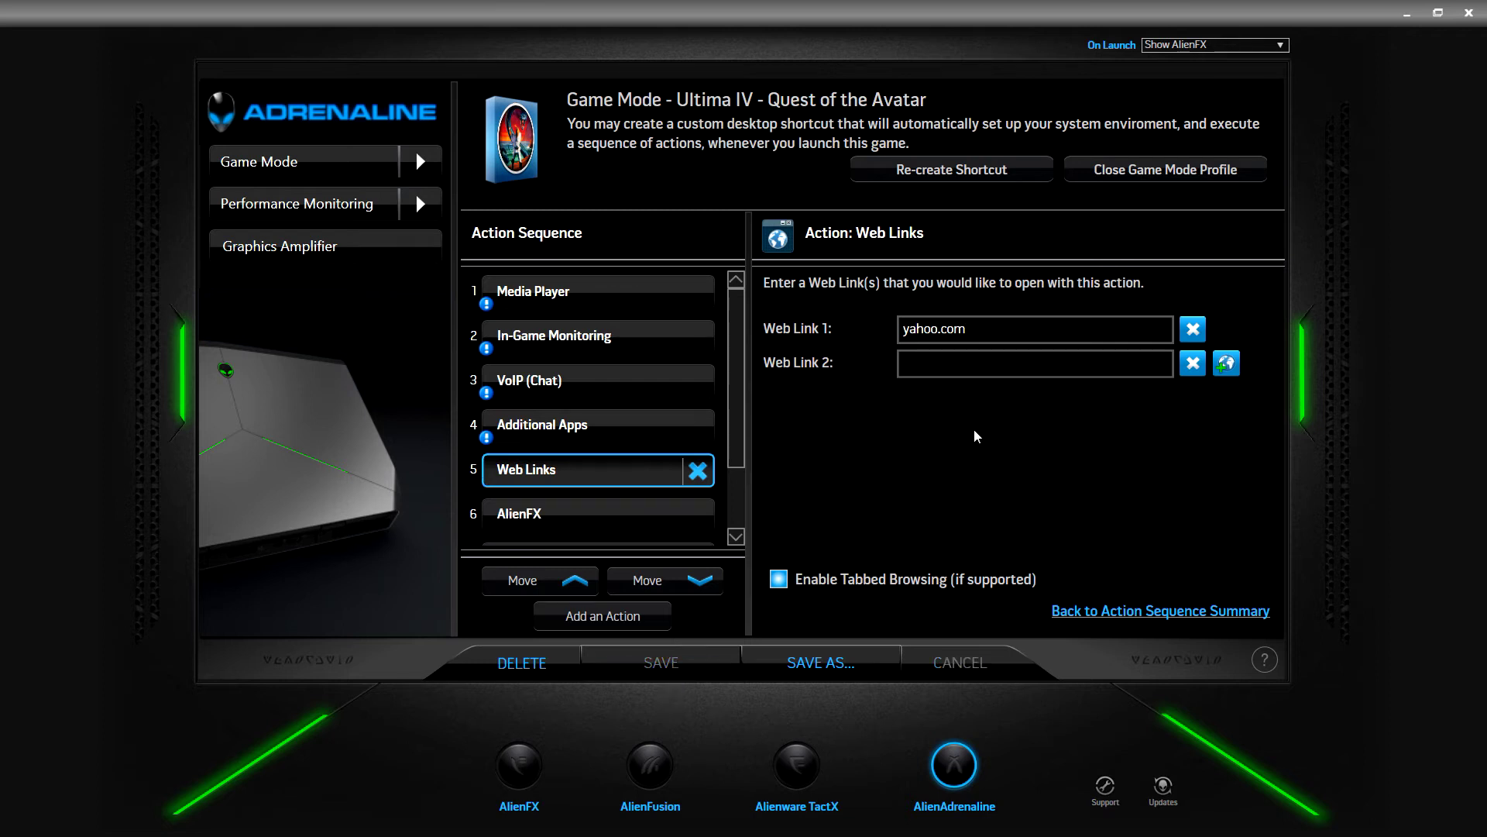
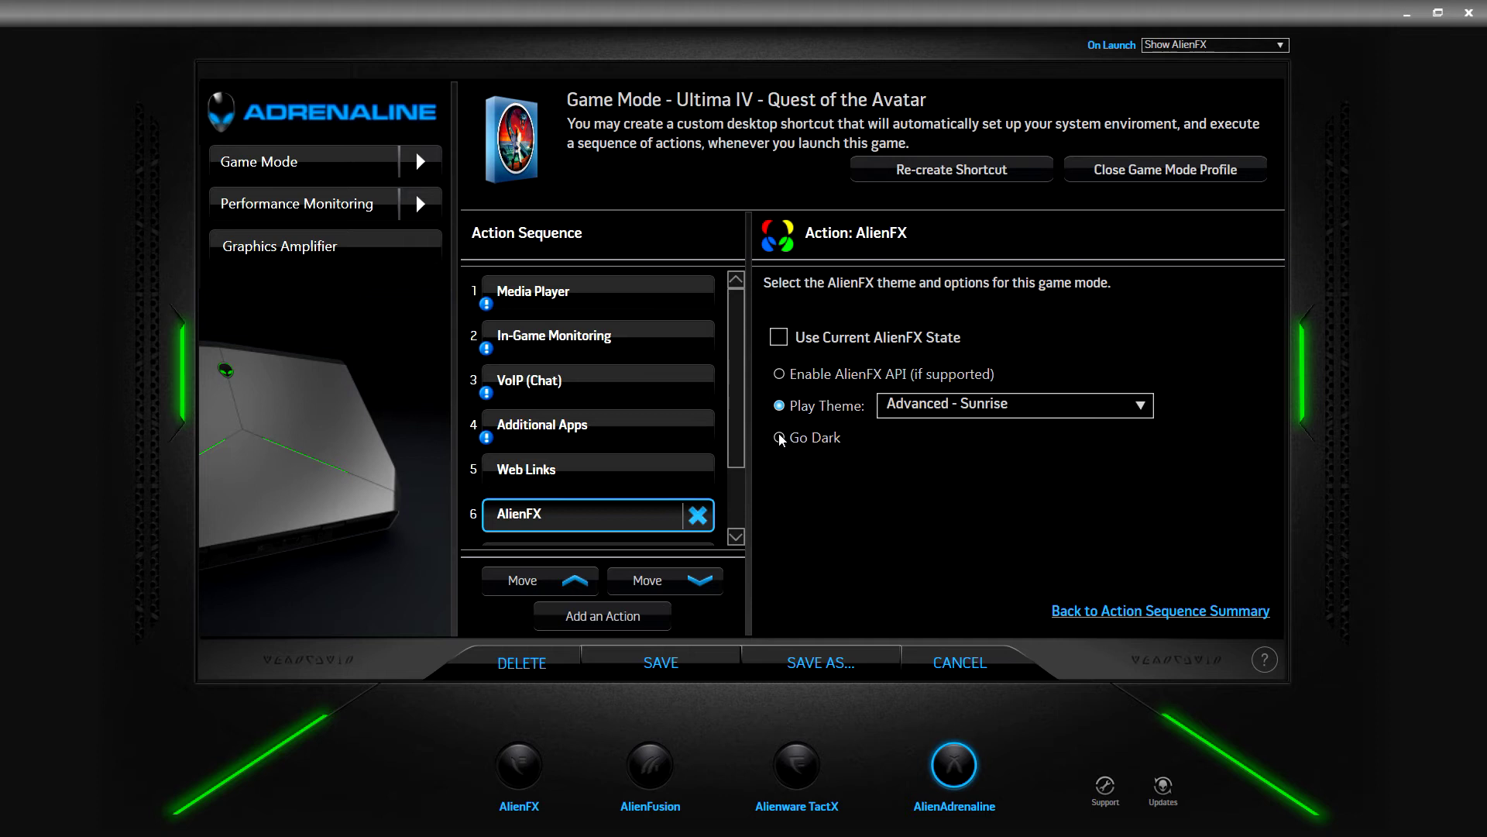
Try the Go Dark option in the AlienFX action and switch back to Play Theme.
{"action": "left_click", "coordinate": [779, 438]}
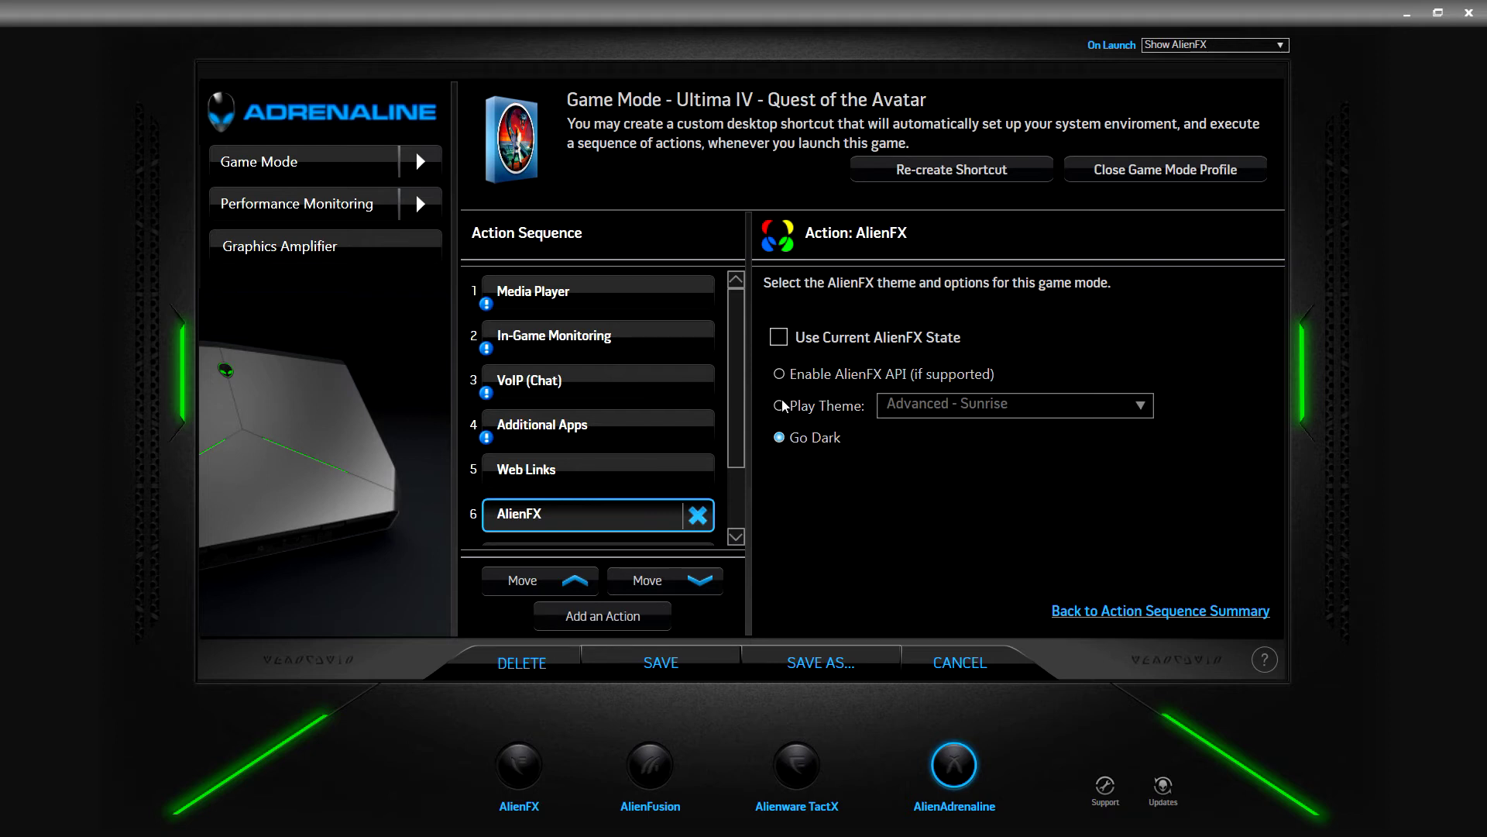
{"action": "left_click", "coordinate": [781, 404]}
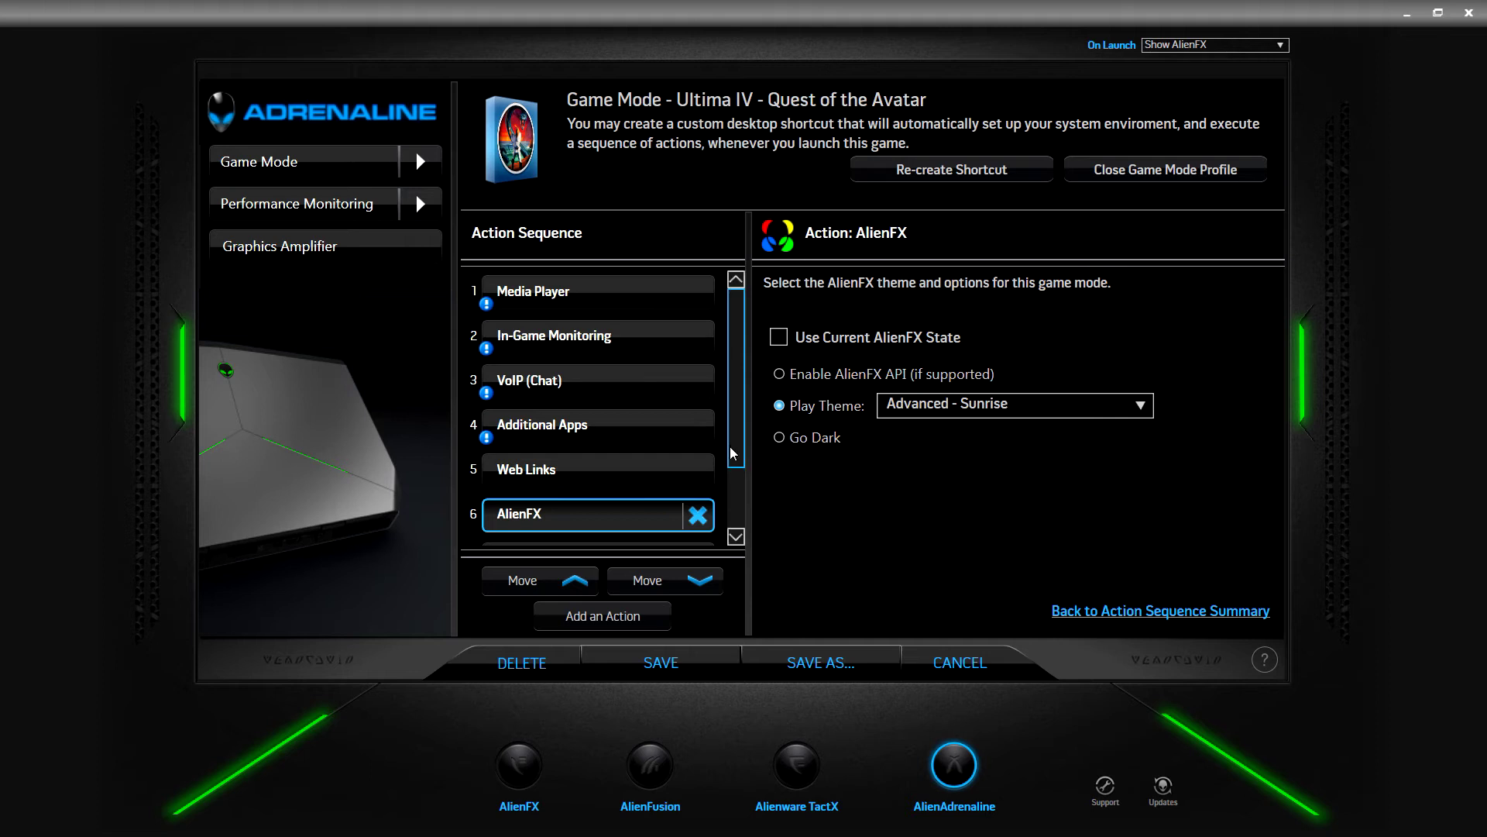
Update the definitions of the Accelerator action in the action sequence.
{"action": "left_click_drag", "start_coordinate": [733, 459], "coordinate": [735, 523]}
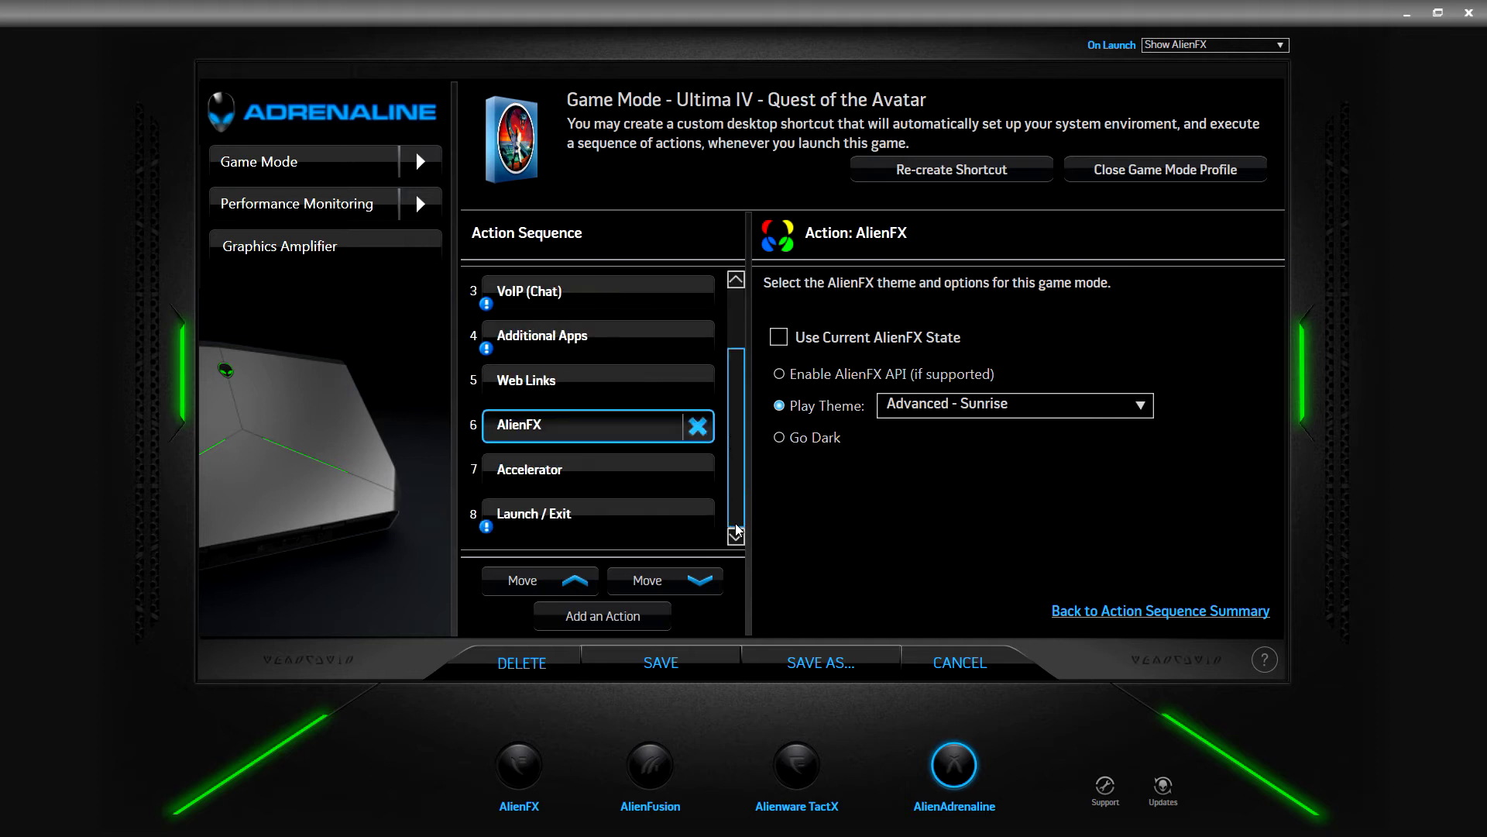
{"action": "left_click", "coordinate": [616, 476]}
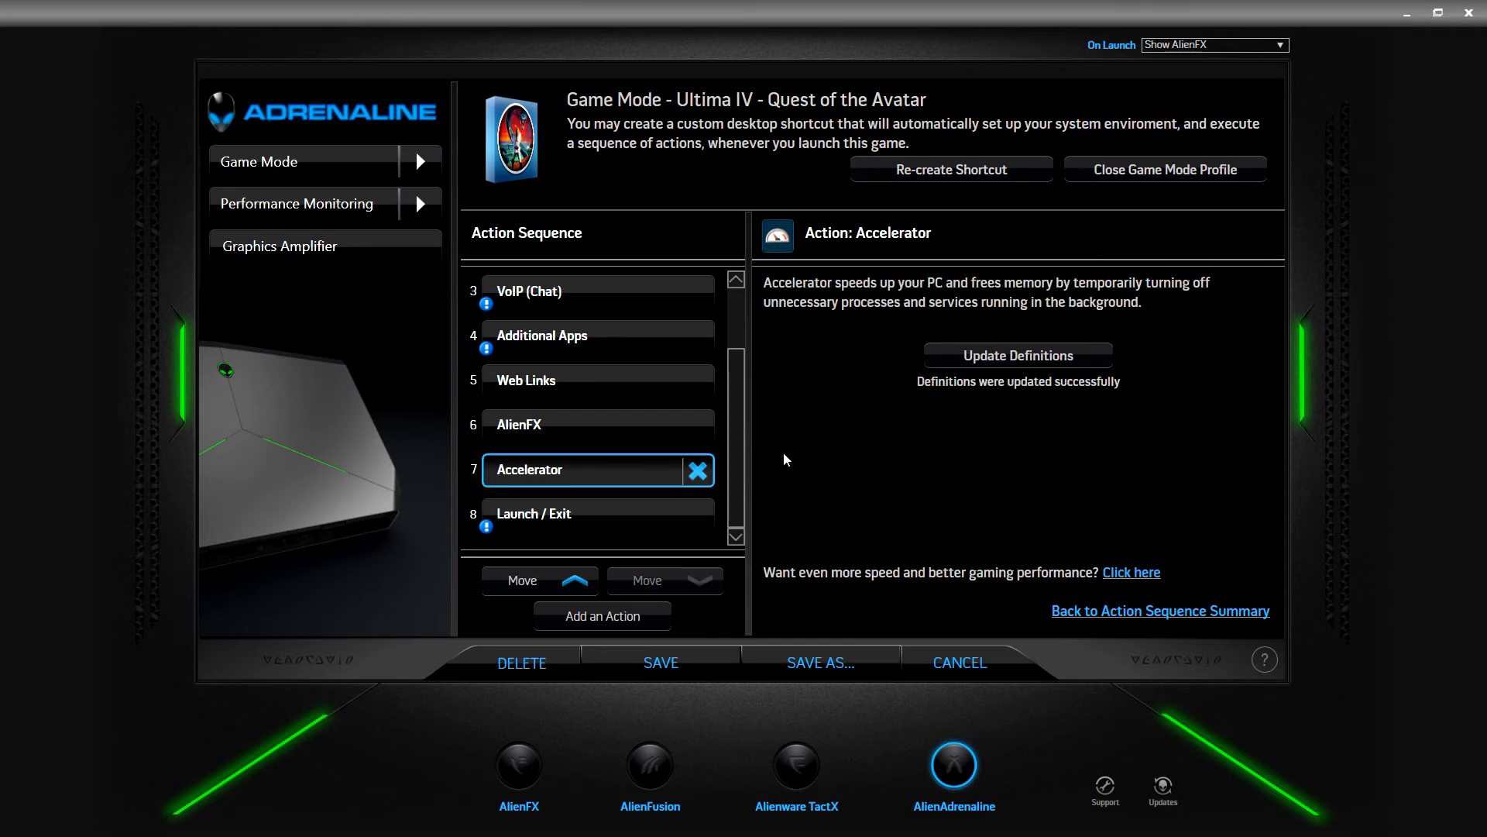
{"action": "left_click", "coordinate": [988, 360]}
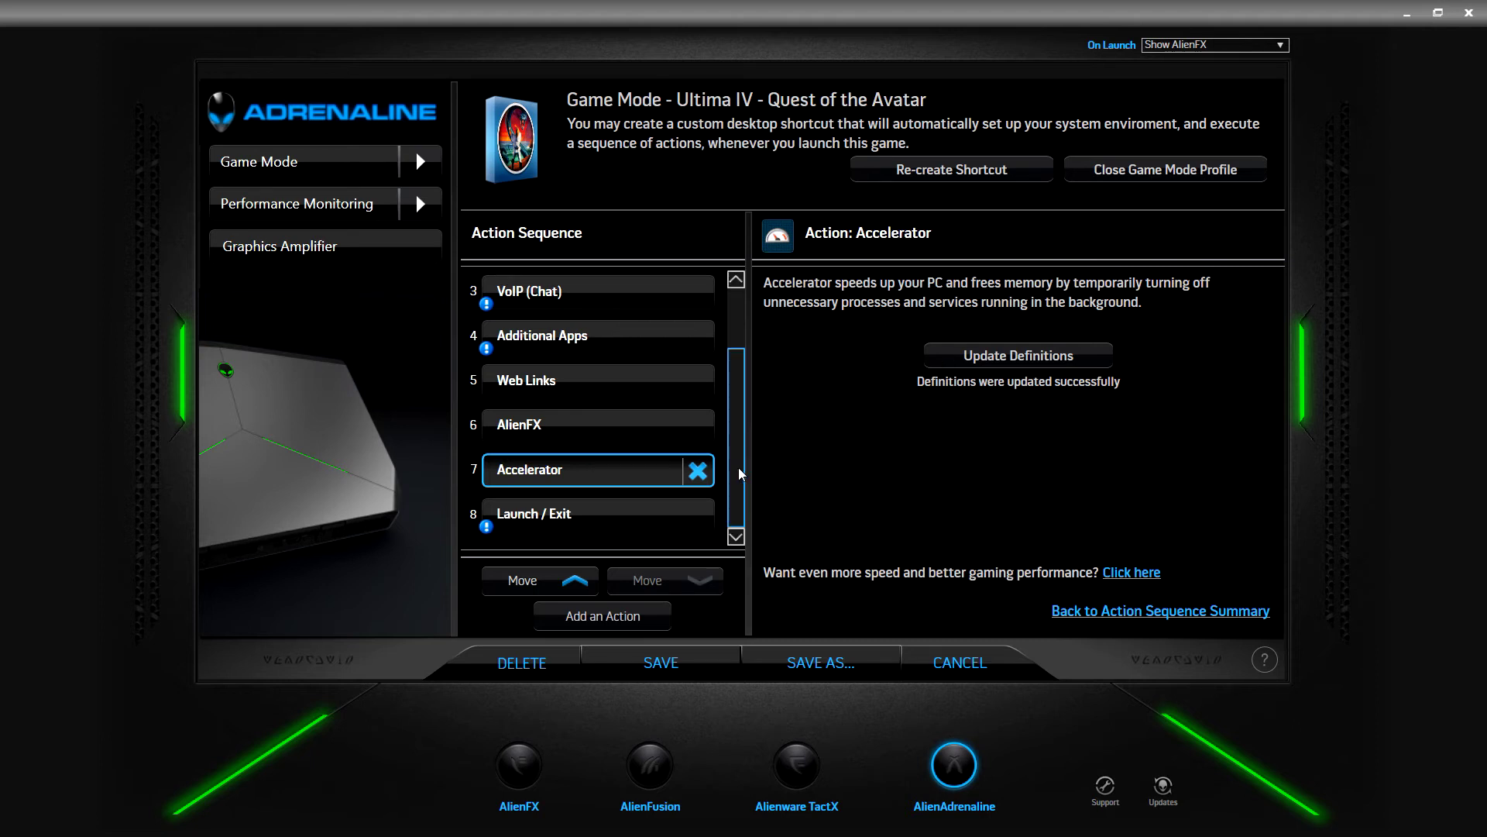
Examine the Launch / Exit action's settings and go back through the Accelerator and AlienFX actions.
{"action": "left_click", "coordinate": [616, 511]}
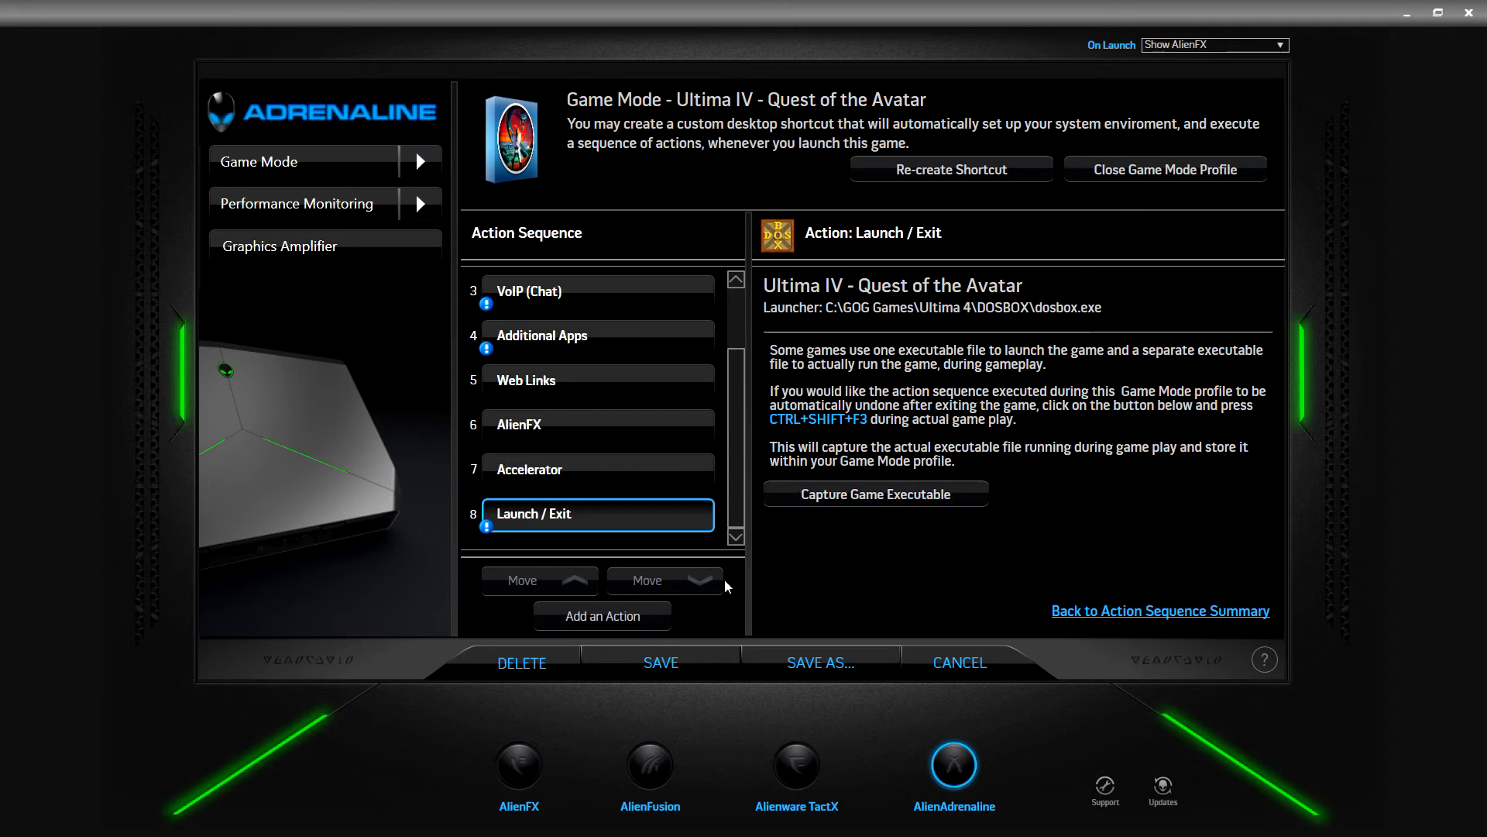
{"action": "left_click", "coordinate": [594, 465]}
{"action": "left_click", "coordinate": [598, 426]}
{"action": "scroll", "coordinate": [606, 373], "scroll_direction": "up", "scroll_amount": 2}
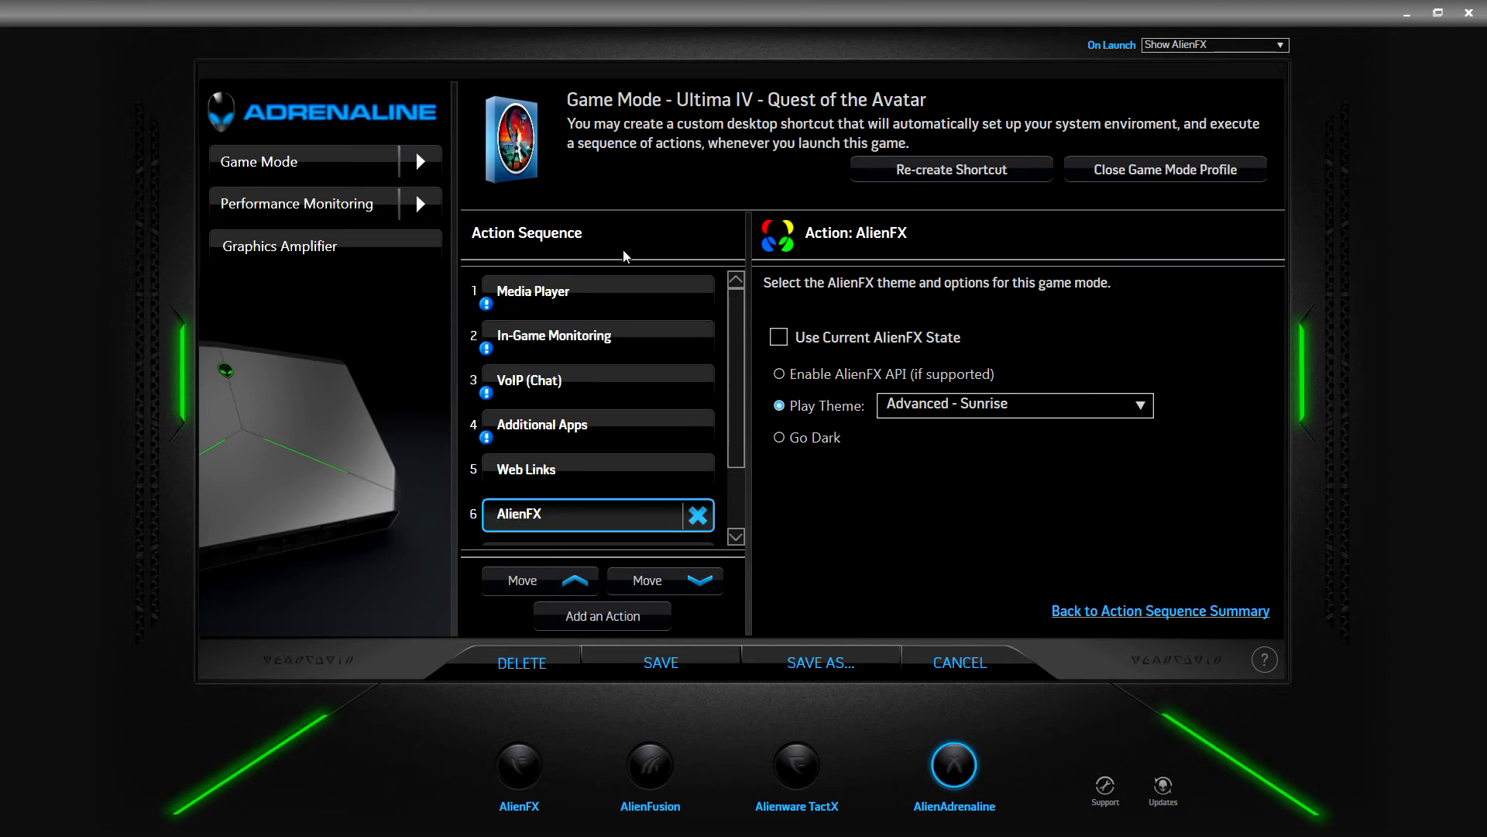
Reorder the action sequence so that VoIP (Chat) is first and In-Game Monitoring is third.
{"action": "left_click", "coordinate": [570, 342]}
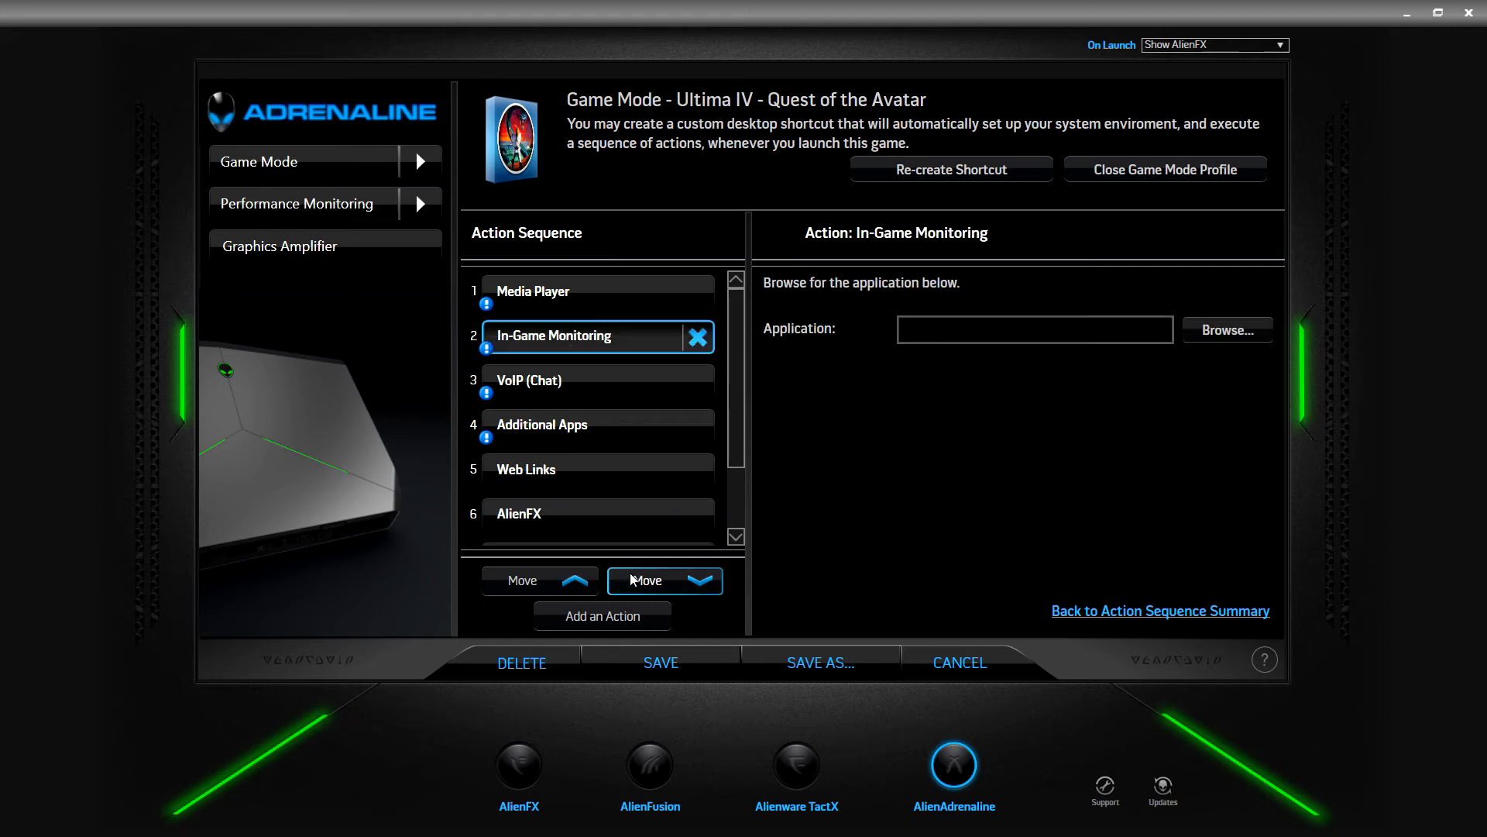
{"action": "left_click", "coordinate": [574, 580]}
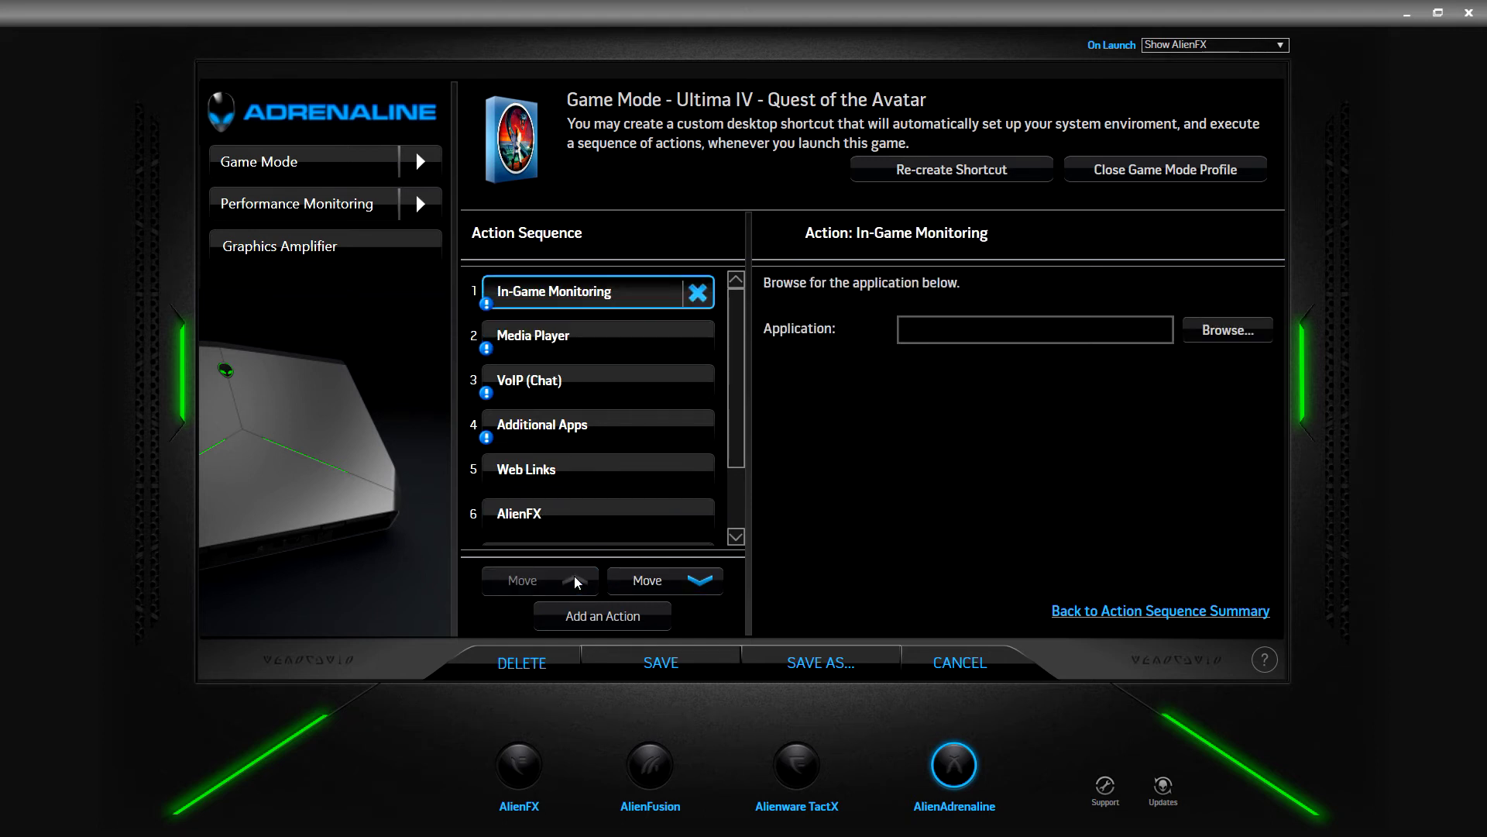
{"action": "left_click", "coordinate": [642, 583]}
{"action": "left_click", "coordinate": [643, 582]}
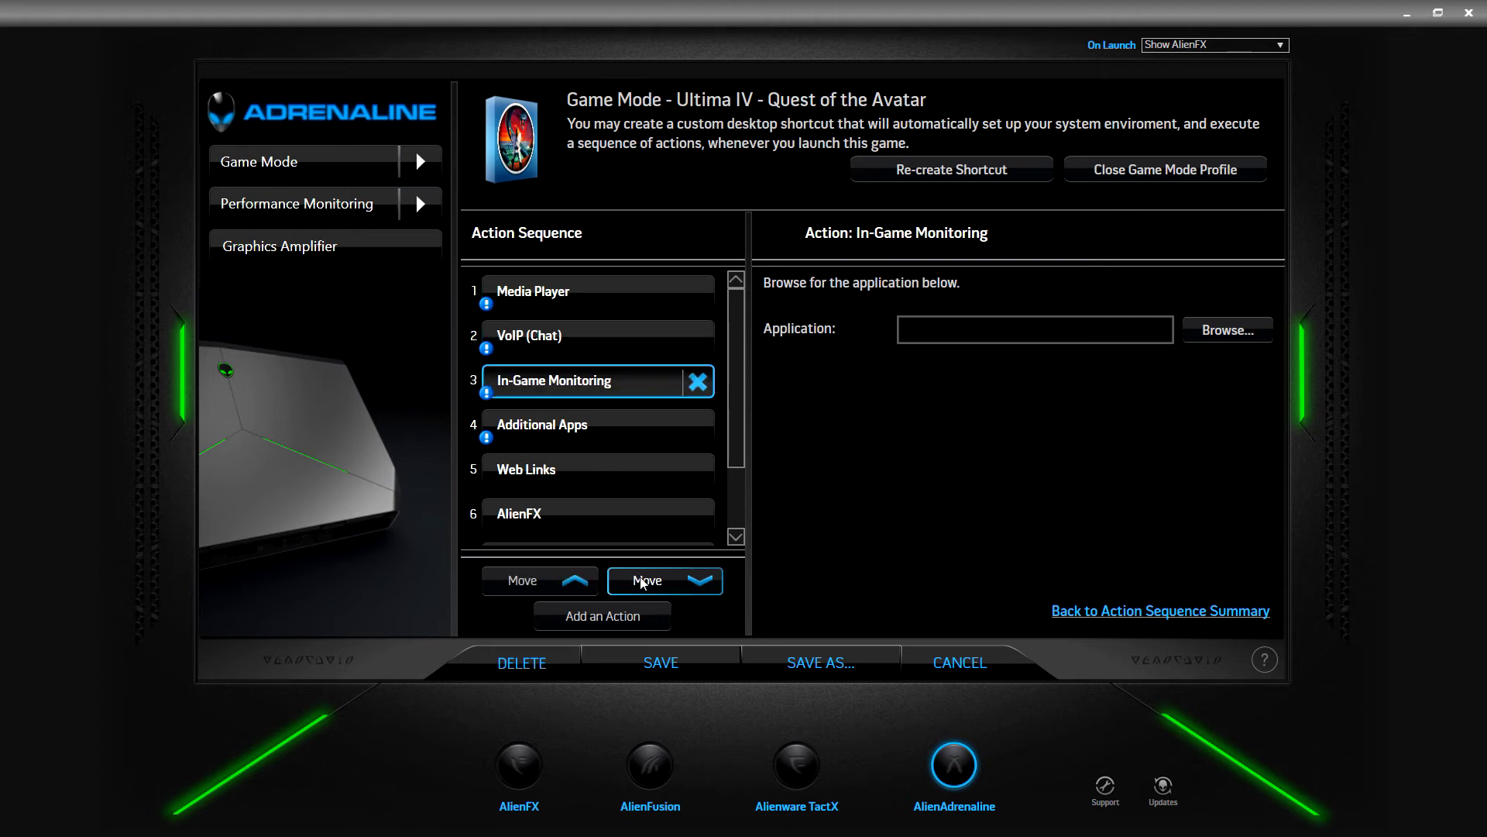
{"action": "left_click", "coordinate": [518, 351]}
{"action": "left_click", "coordinate": [523, 581]}
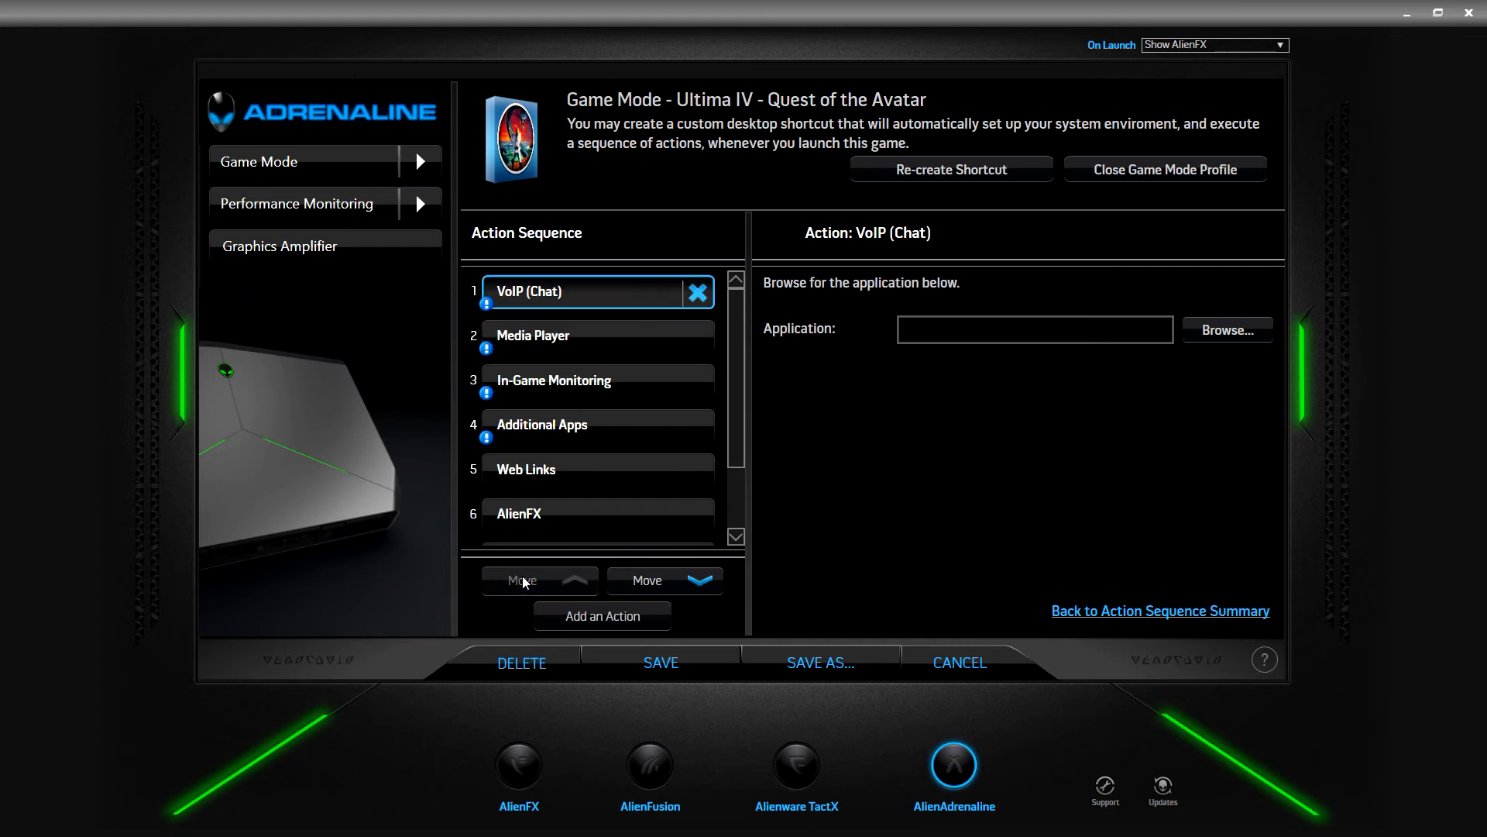
Move the In-Game Monitoring action down to seventh place, directly above Launch / Exit.
{"action": "left_click", "coordinate": [588, 385]}
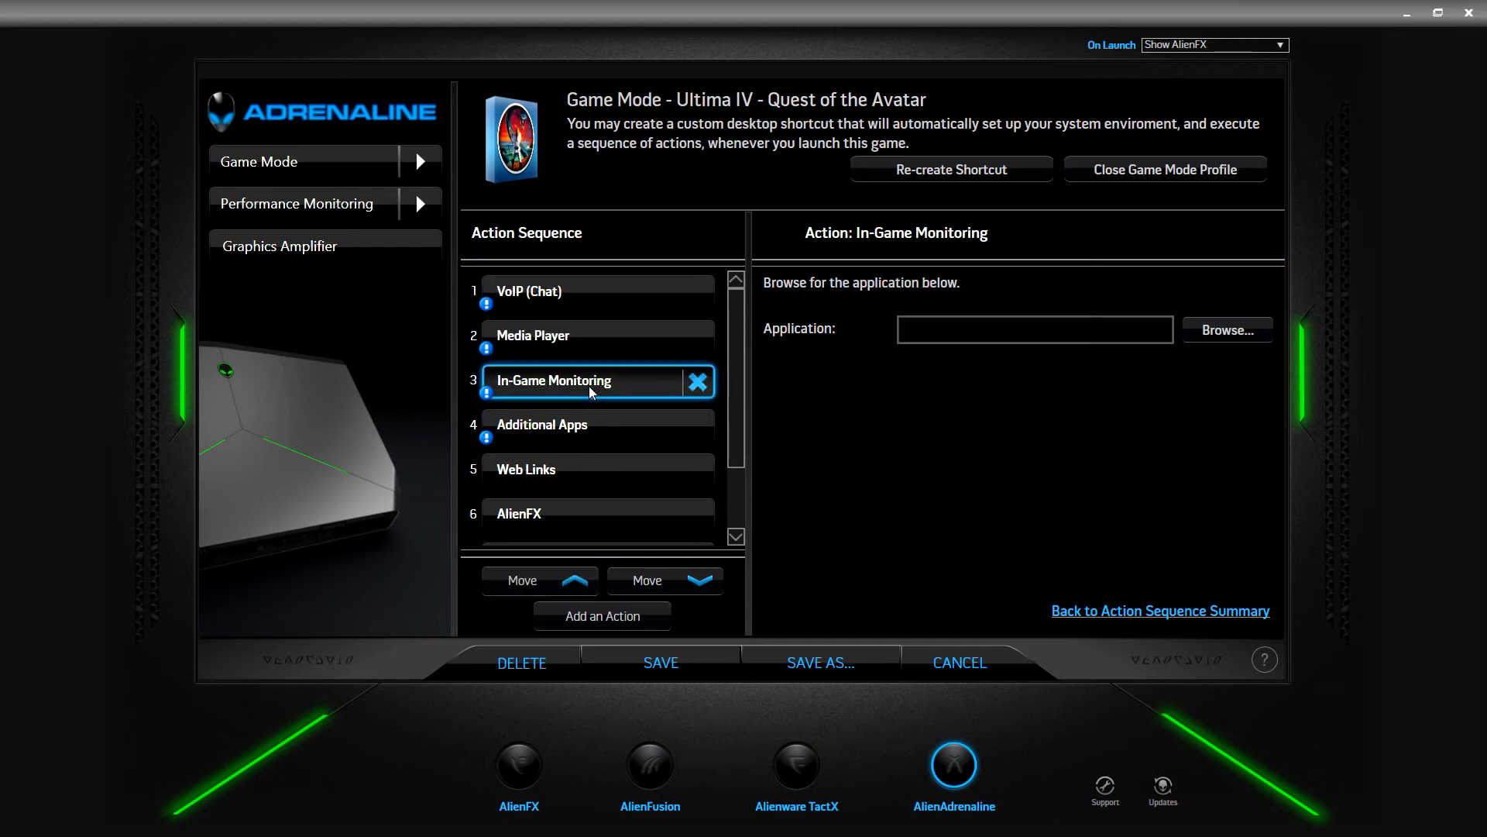
{"action": "left_click", "coordinate": [661, 577]}
{"action": "left_click", "coordinate": [662, 577]}
{"action": "left_click", "coordinate": [662, 577]}
{"action": "left_click", "coordinate": [662, 577]}
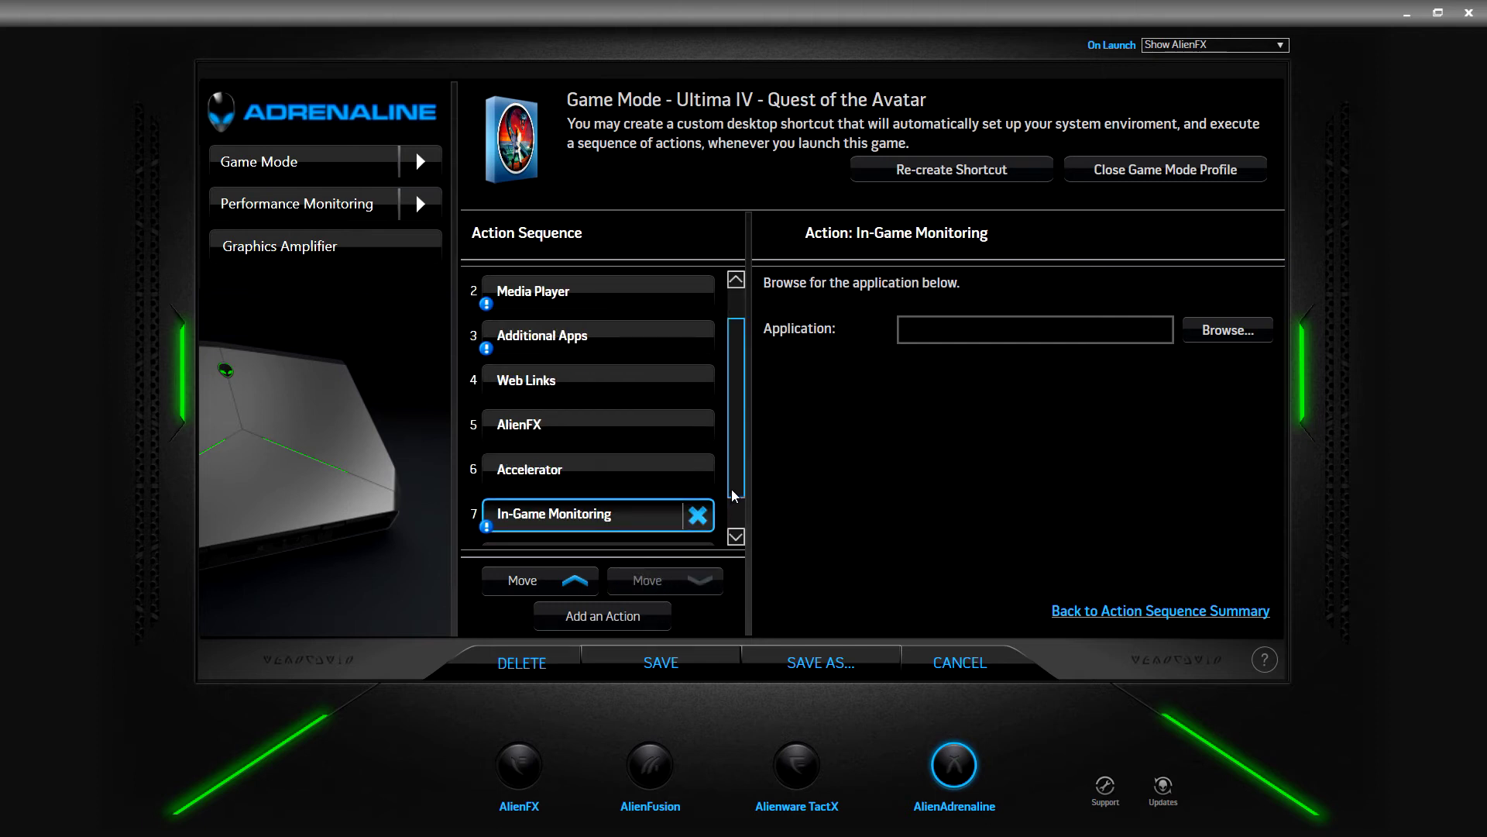
{"action": "left_click_drag", "start_coordinate": [731, 489], "coordinate": [730, 522]}
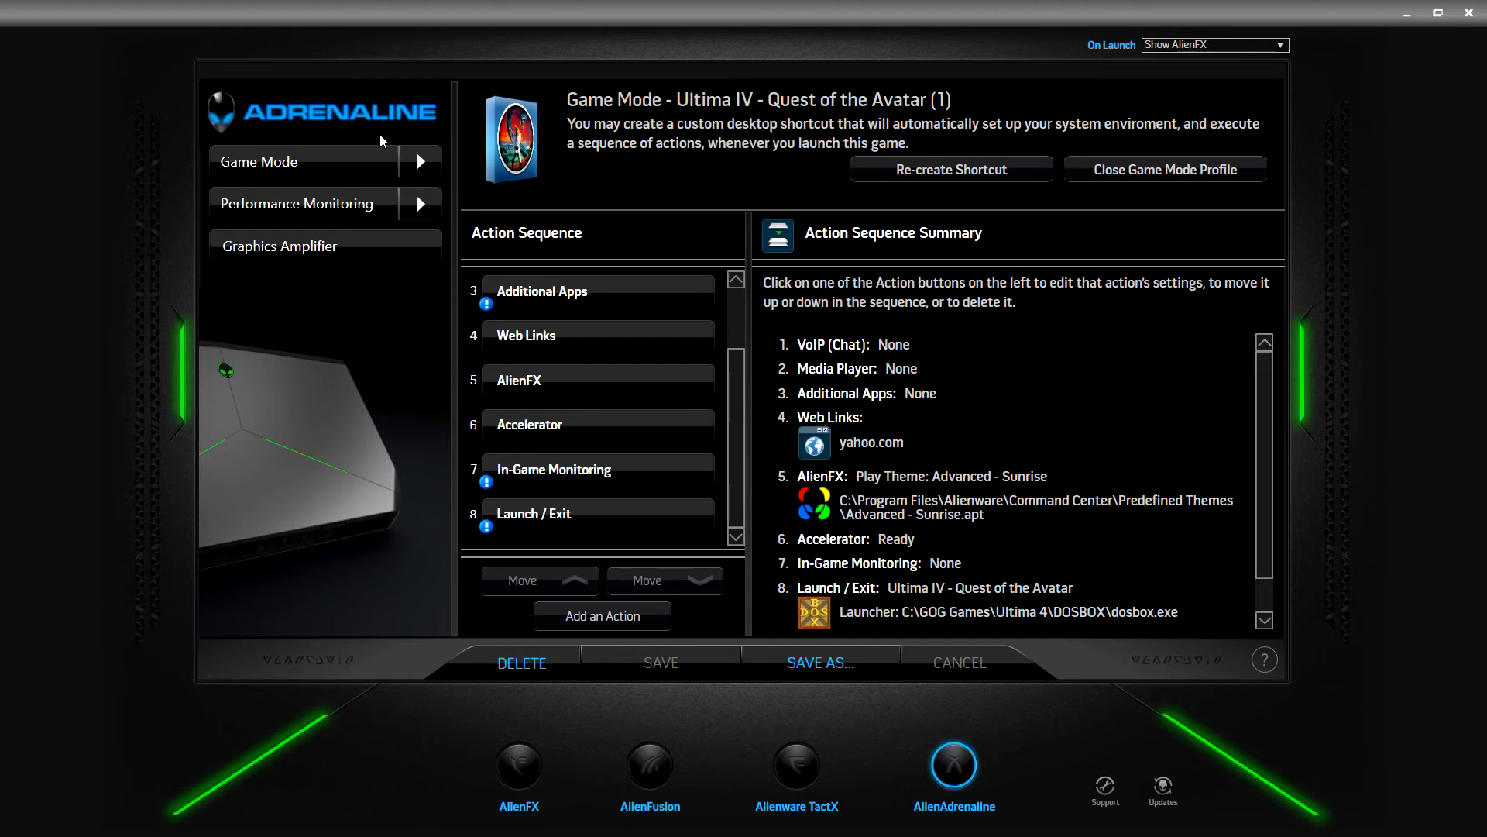
Close the Ultima IV game mode profile and select Create New Game Mode in the profile list.
{"action": "left_click", "coordinate": [1162, 168]}
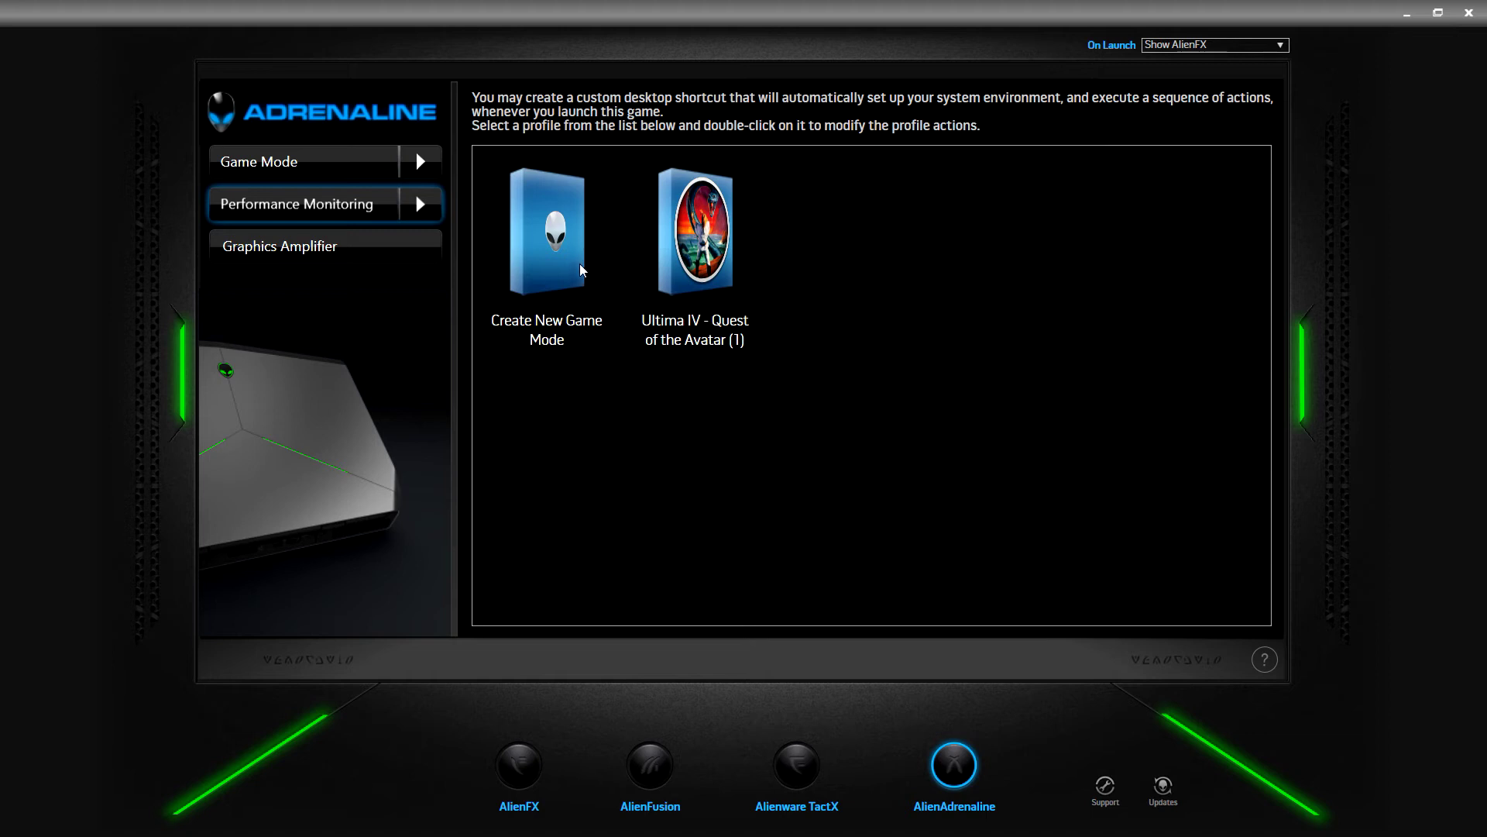
{"action": "left_click", "coordinate": [586, 226]}
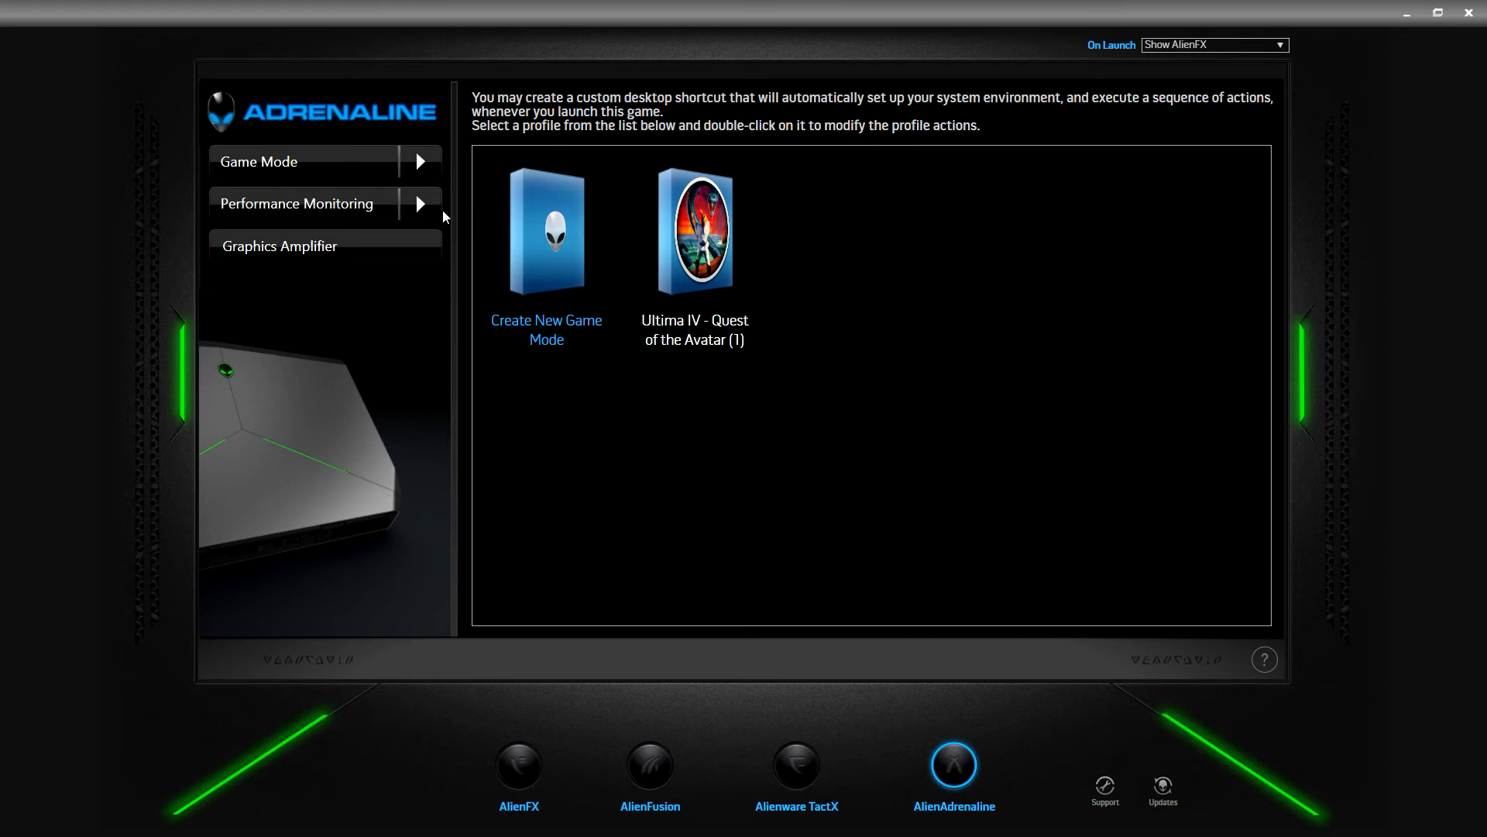
In Performance Monitoring, hide the CPU, Memory and Network graphs, and show the CPU graph again.
{"action": "left_click", "coordinate": [346, 190]}
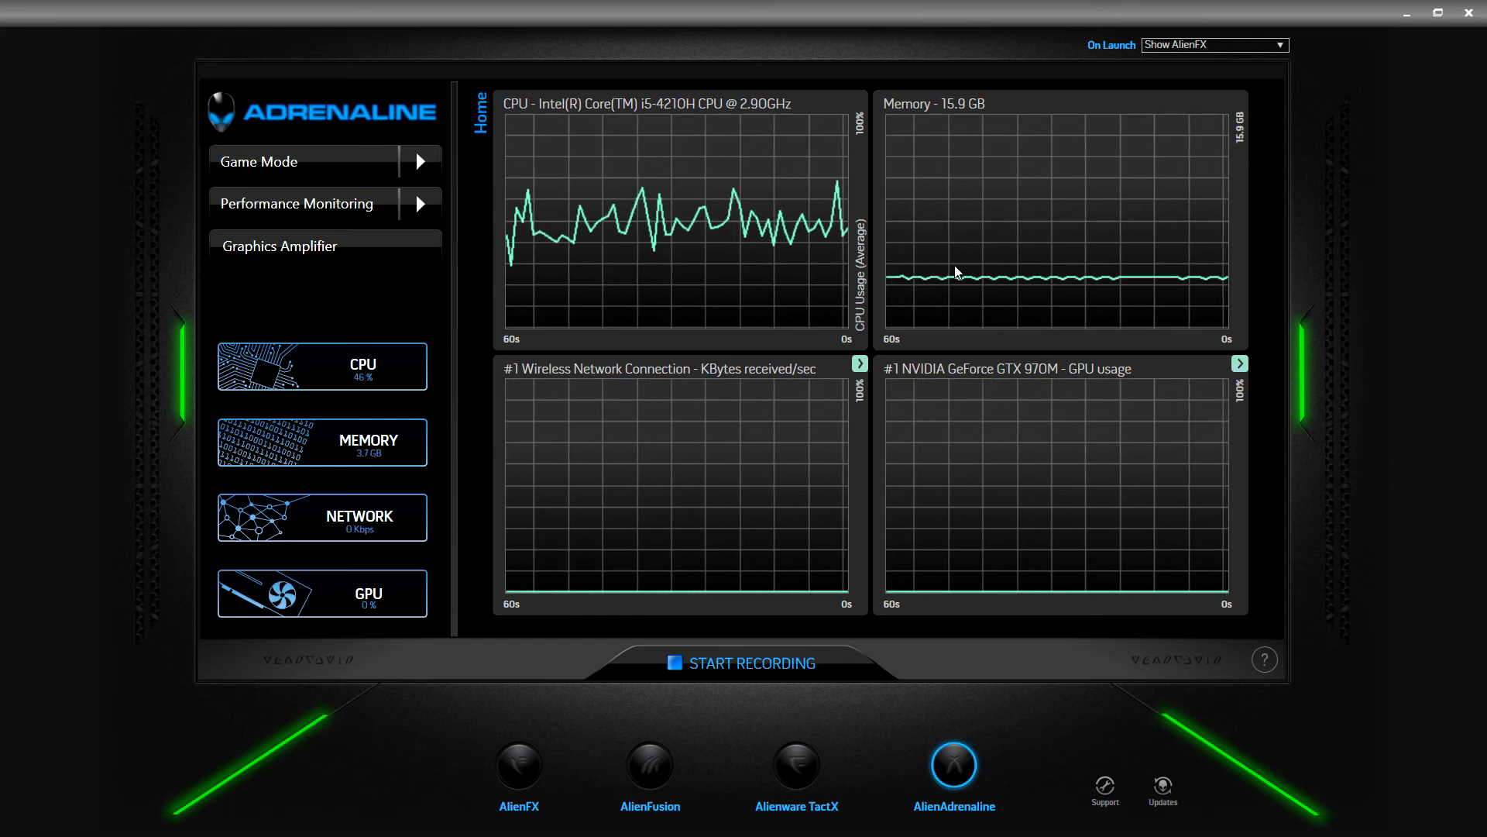
{"action": "left_click", "coordinate": [327, 358]}
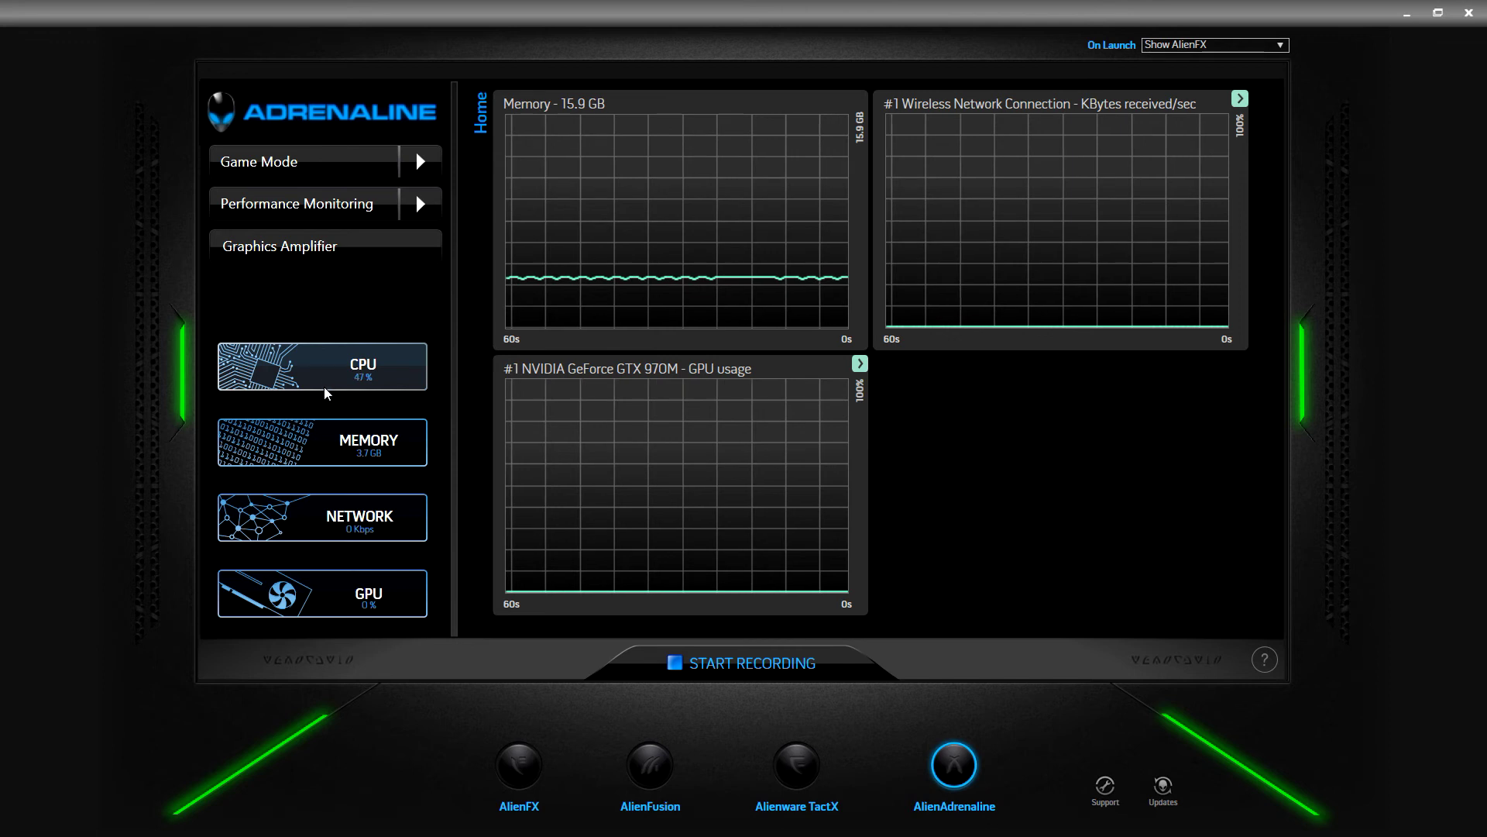
{"action": "left_click", "coordinate": [322, 426]}
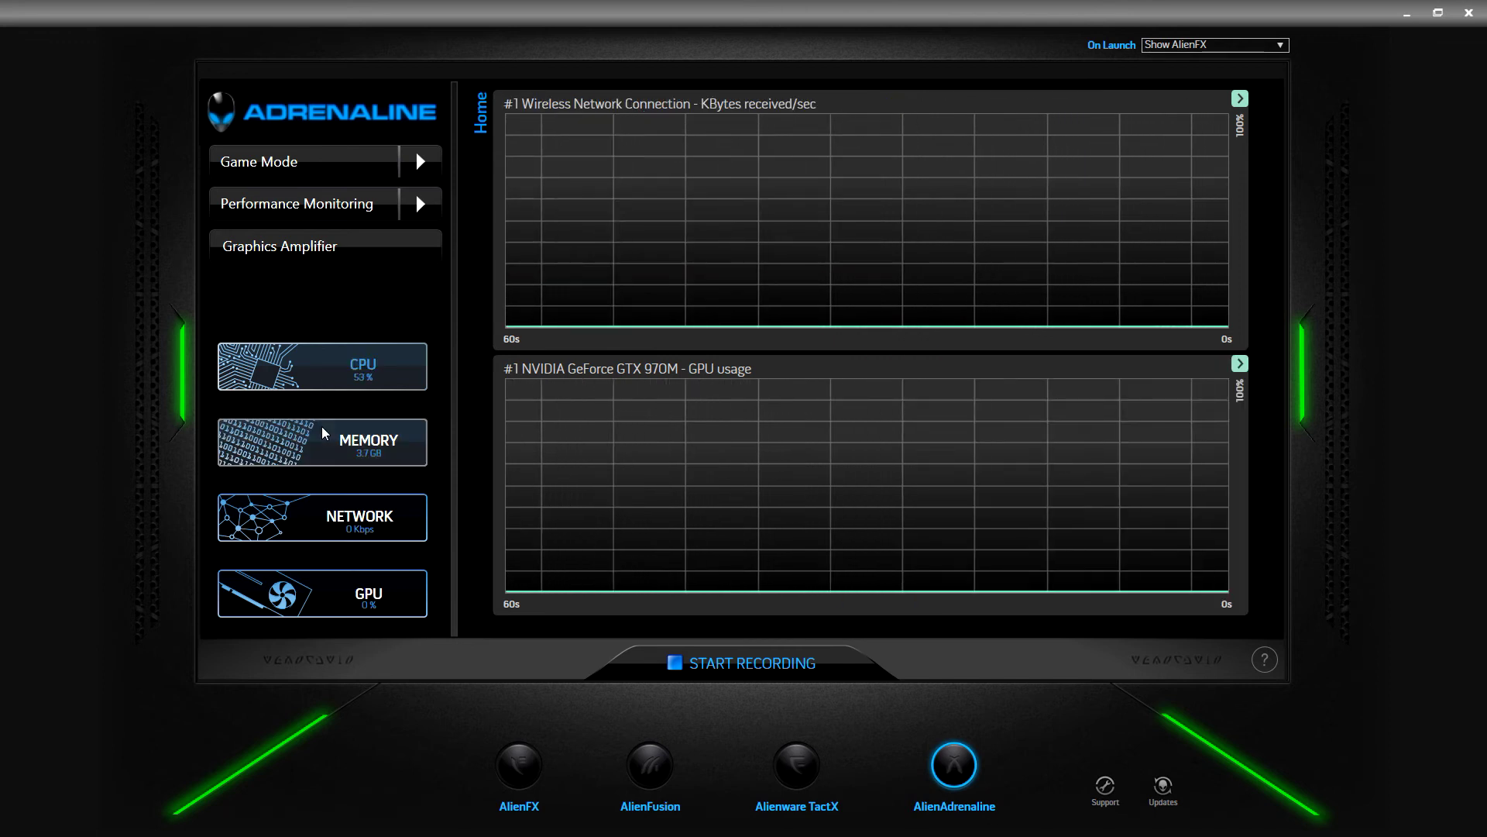
{"action": "left_click", "coordinate": [311, 509]}
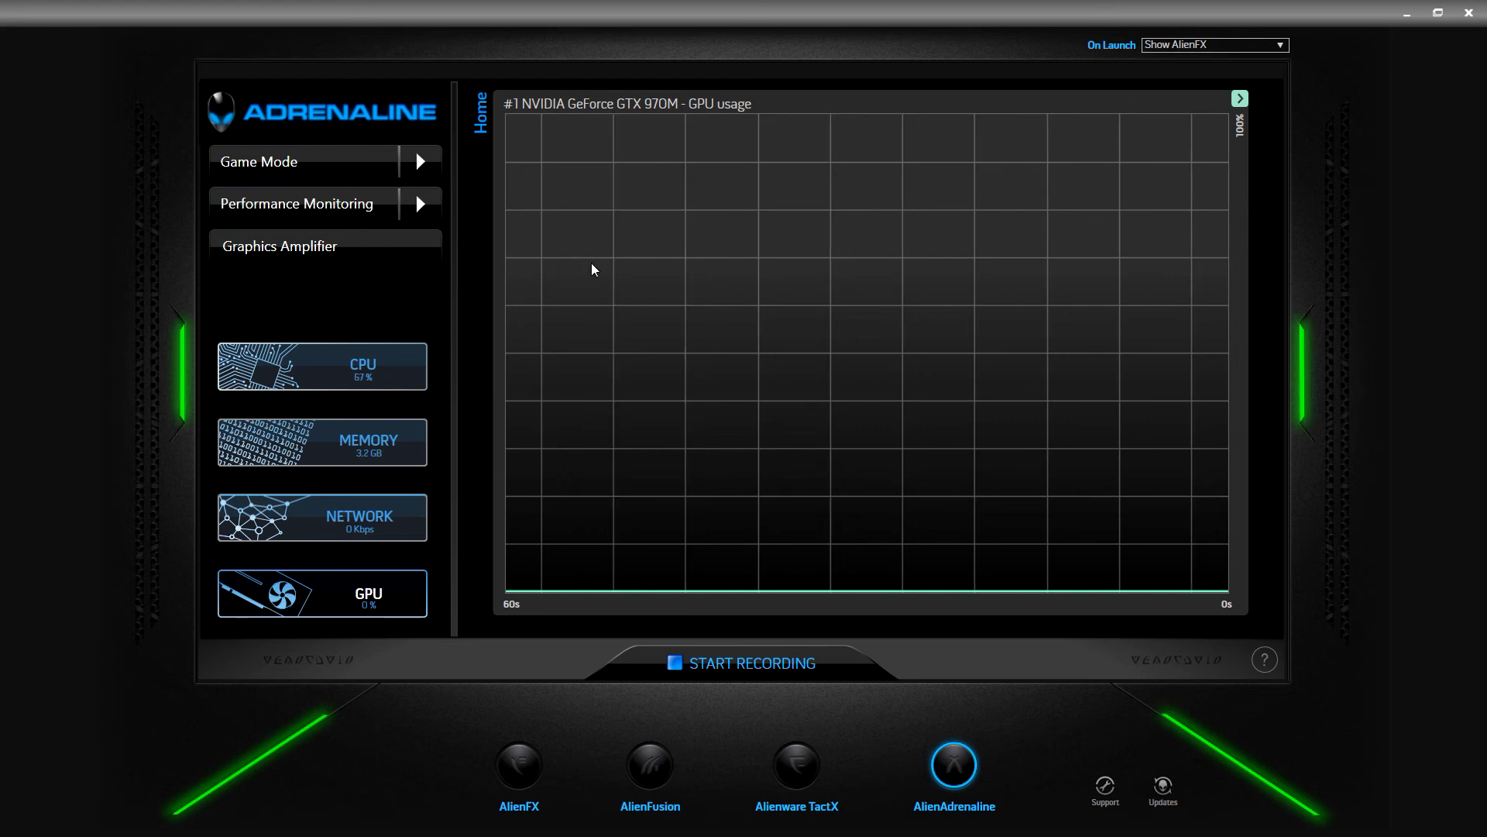
{"action": "left_click", "coordinate": [370, 361]}
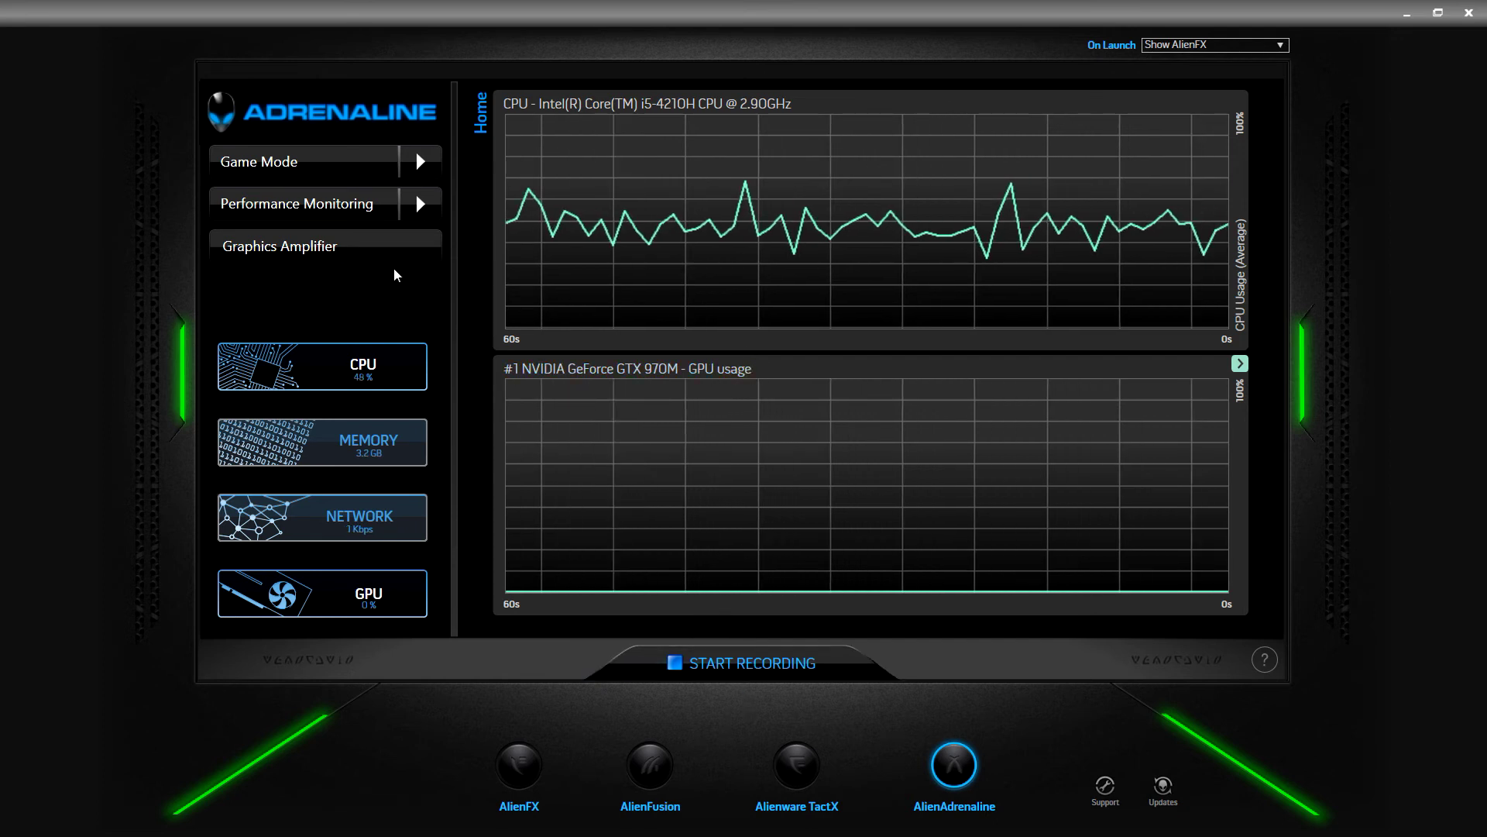
Look at the Game Mode and Graphics Amplifier pages and view the Alienware support site in the browser.
{"action": "left_click", "coordinate": [354, 170]}
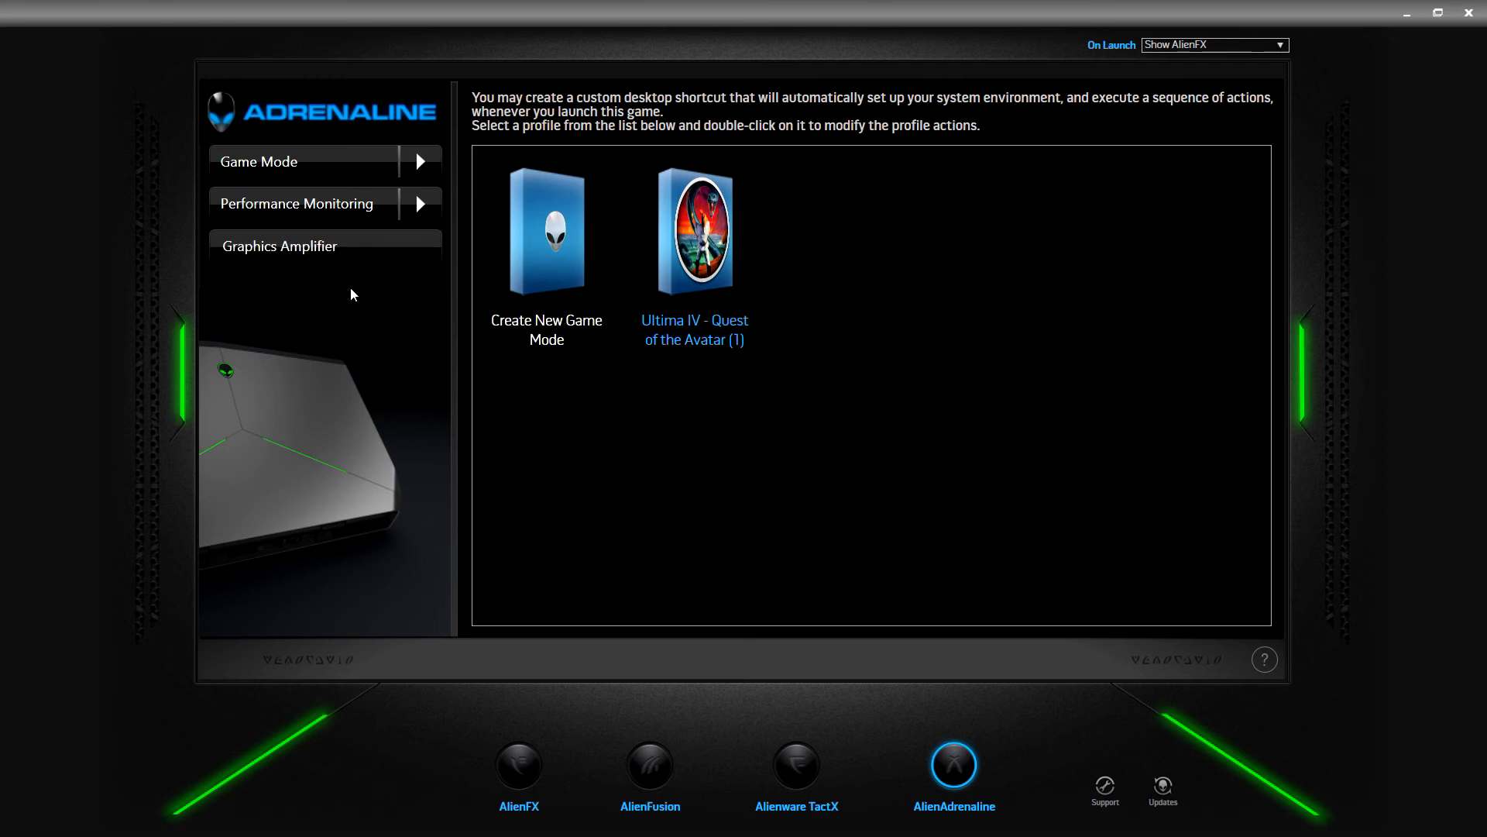
{"action": "left_click", "coordinate": [358, 256]}
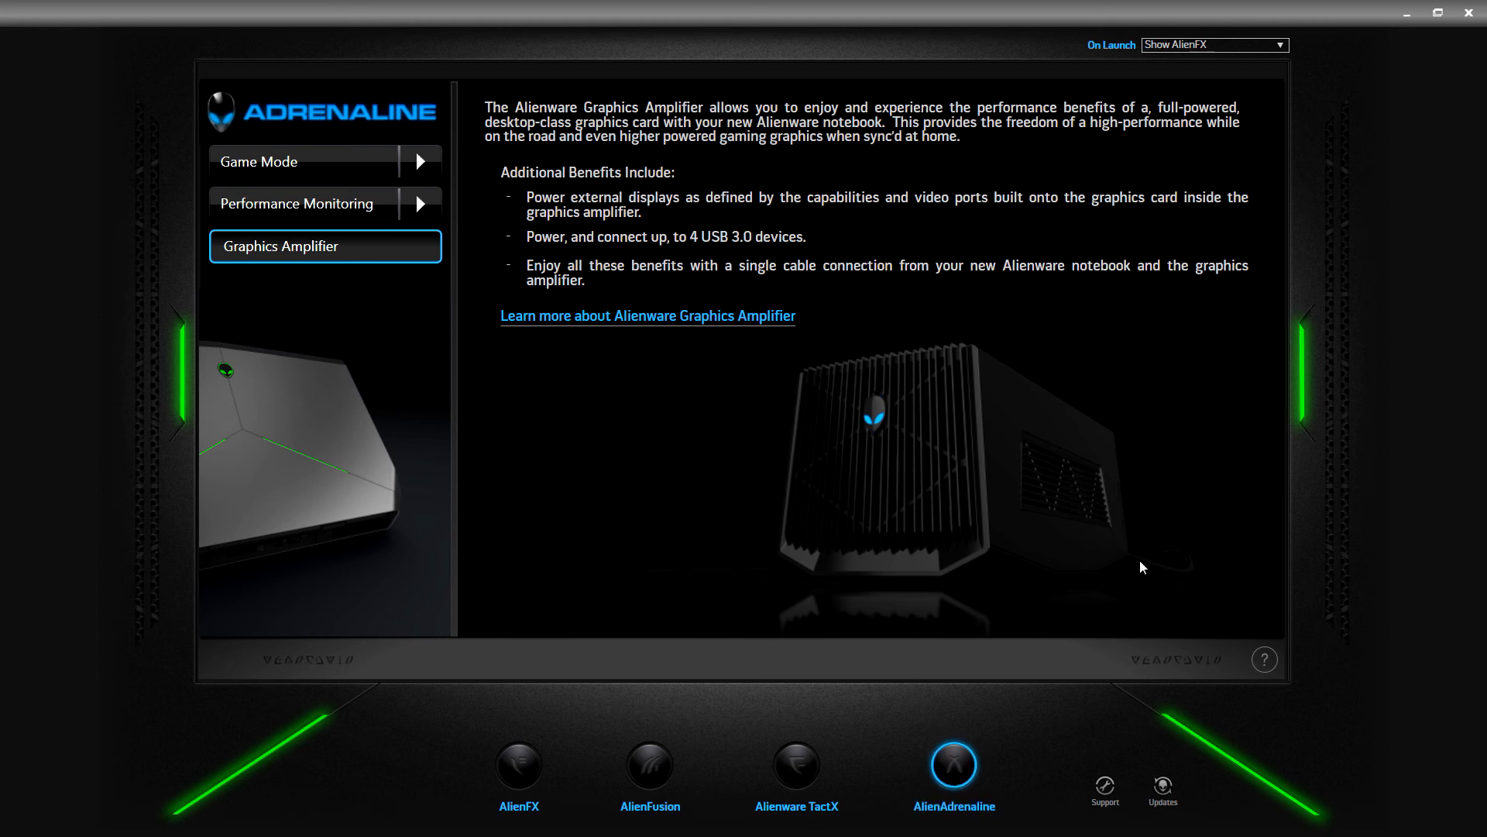
{"action": "left_click", "coordinate": [1105, 792]}
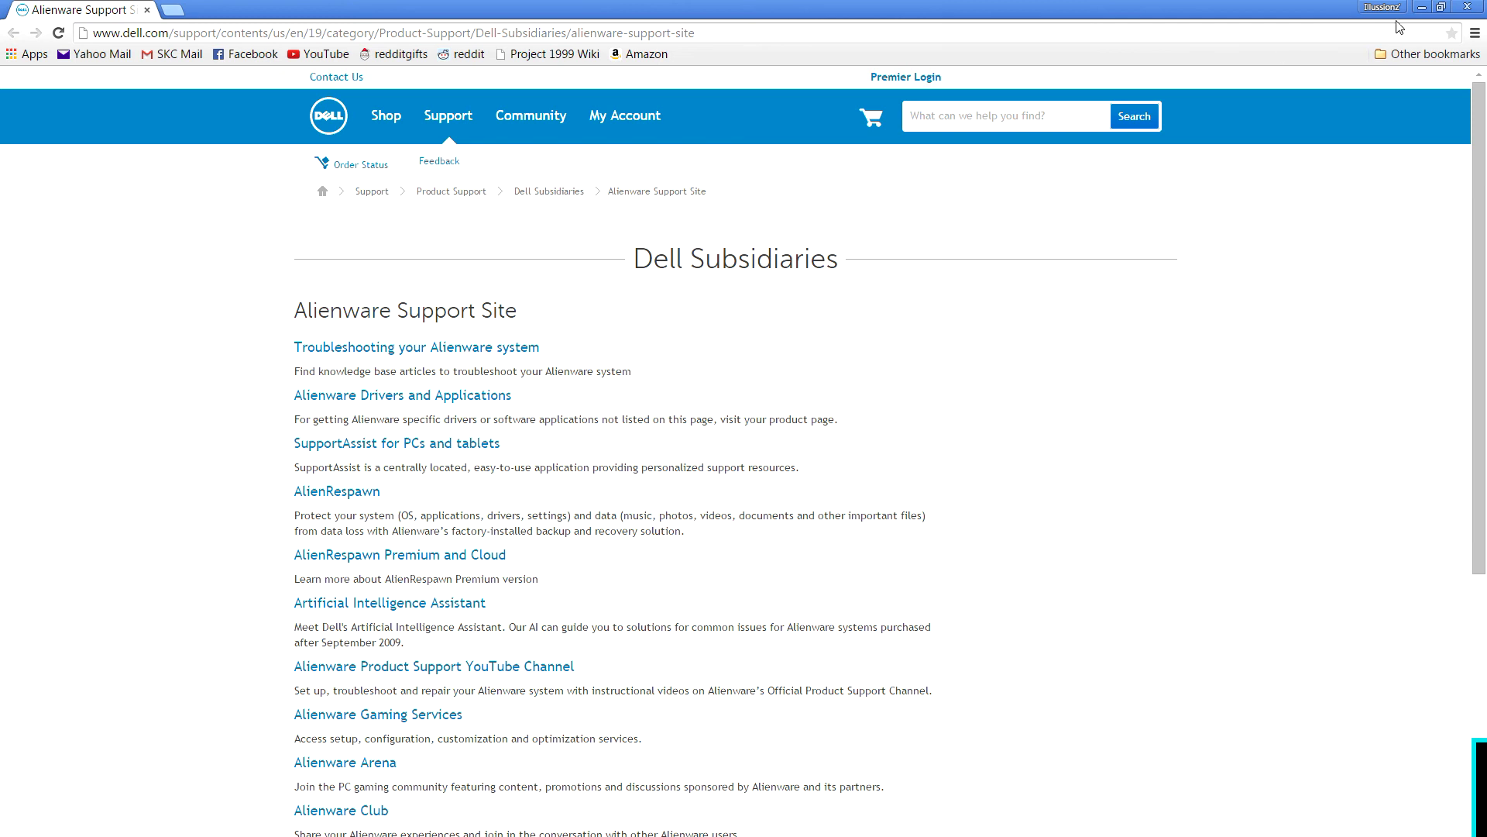
{"action": "left_click", "coordinate": [1423, 9]}
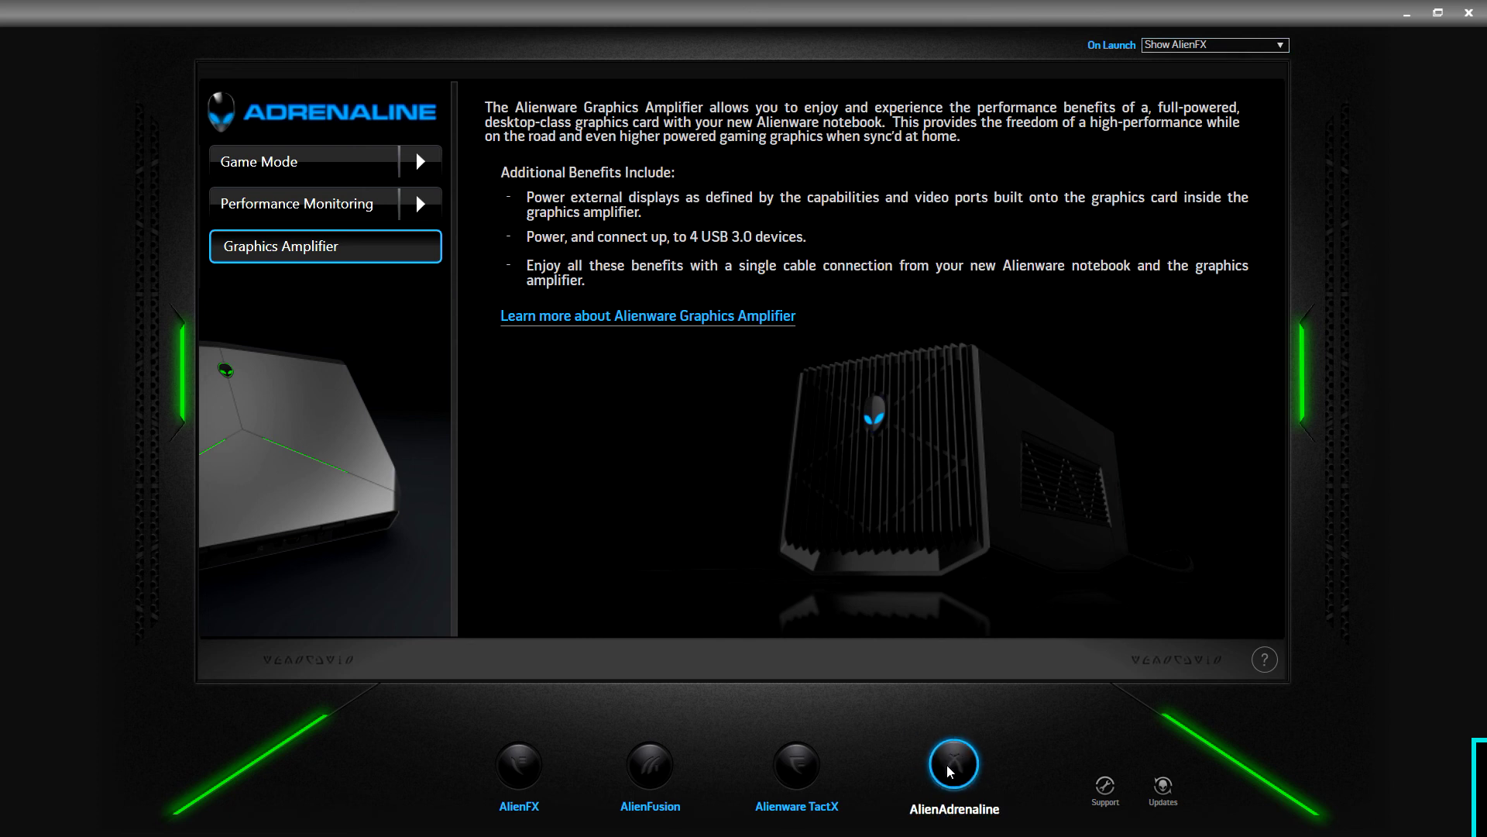
Review the Alienware TactX, AlienFusion, AlienFX and AlienAdrenaline modules once more and close Alienware Command Center.
{"action": "left_click", "coordinate": [795, 764]}
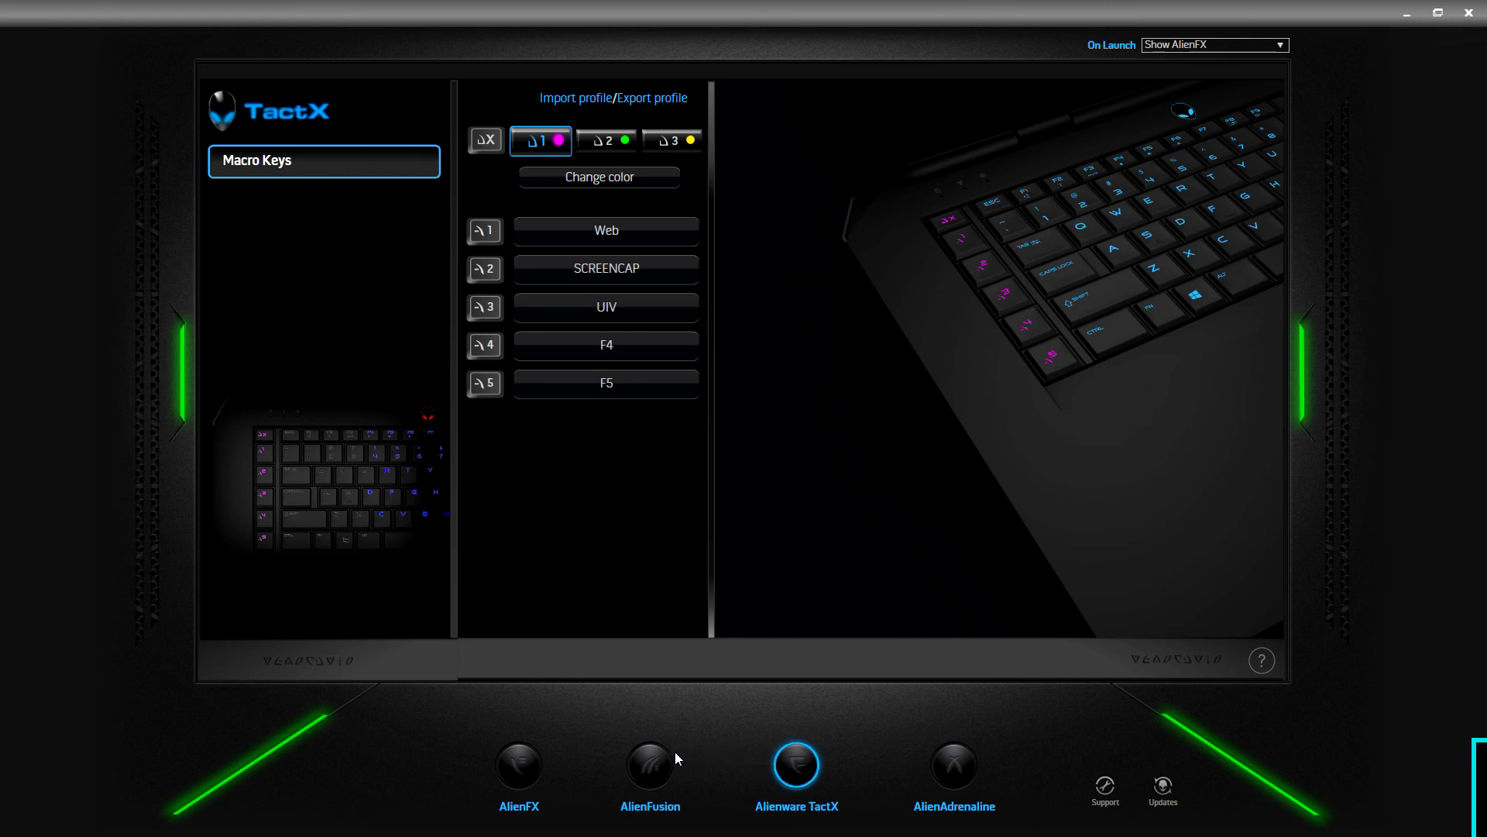
{"action": "left_click", "coordinate": [651, 766]}
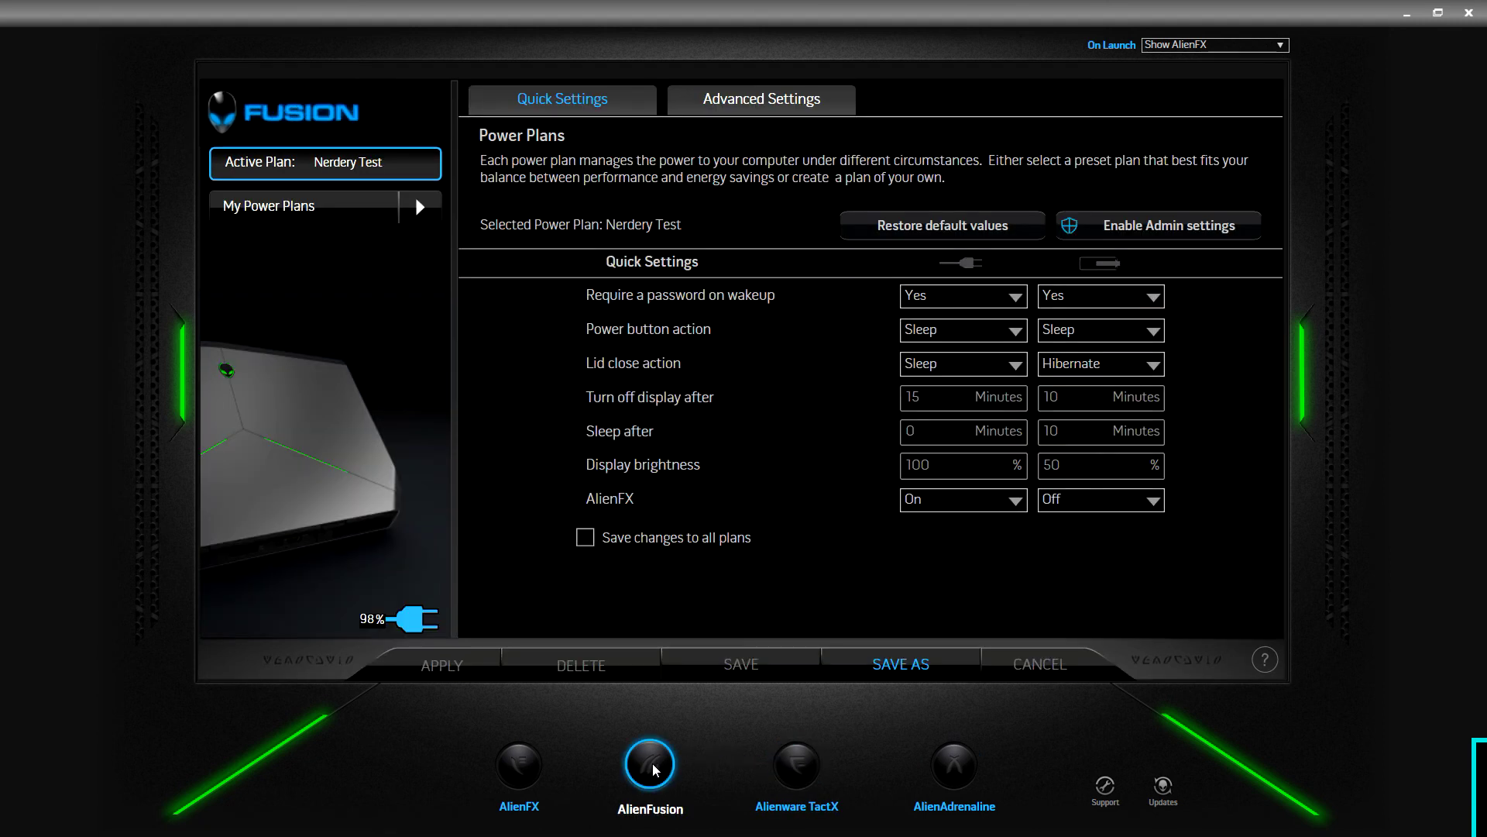
{"action": "left_click", "coordinate": [518, 765]}
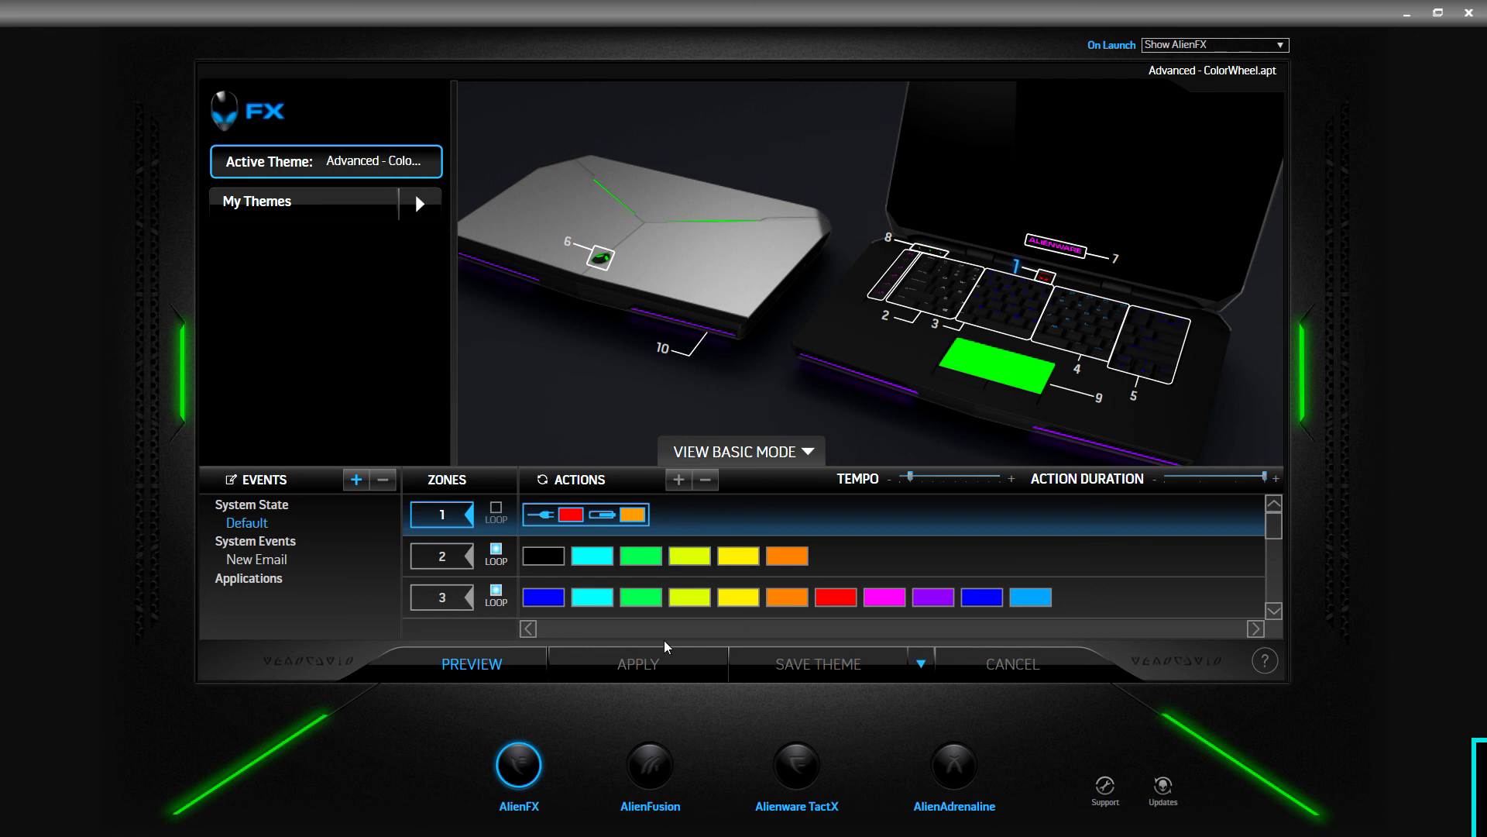
{"action": "left_click", "coordinate": [648, 755]}
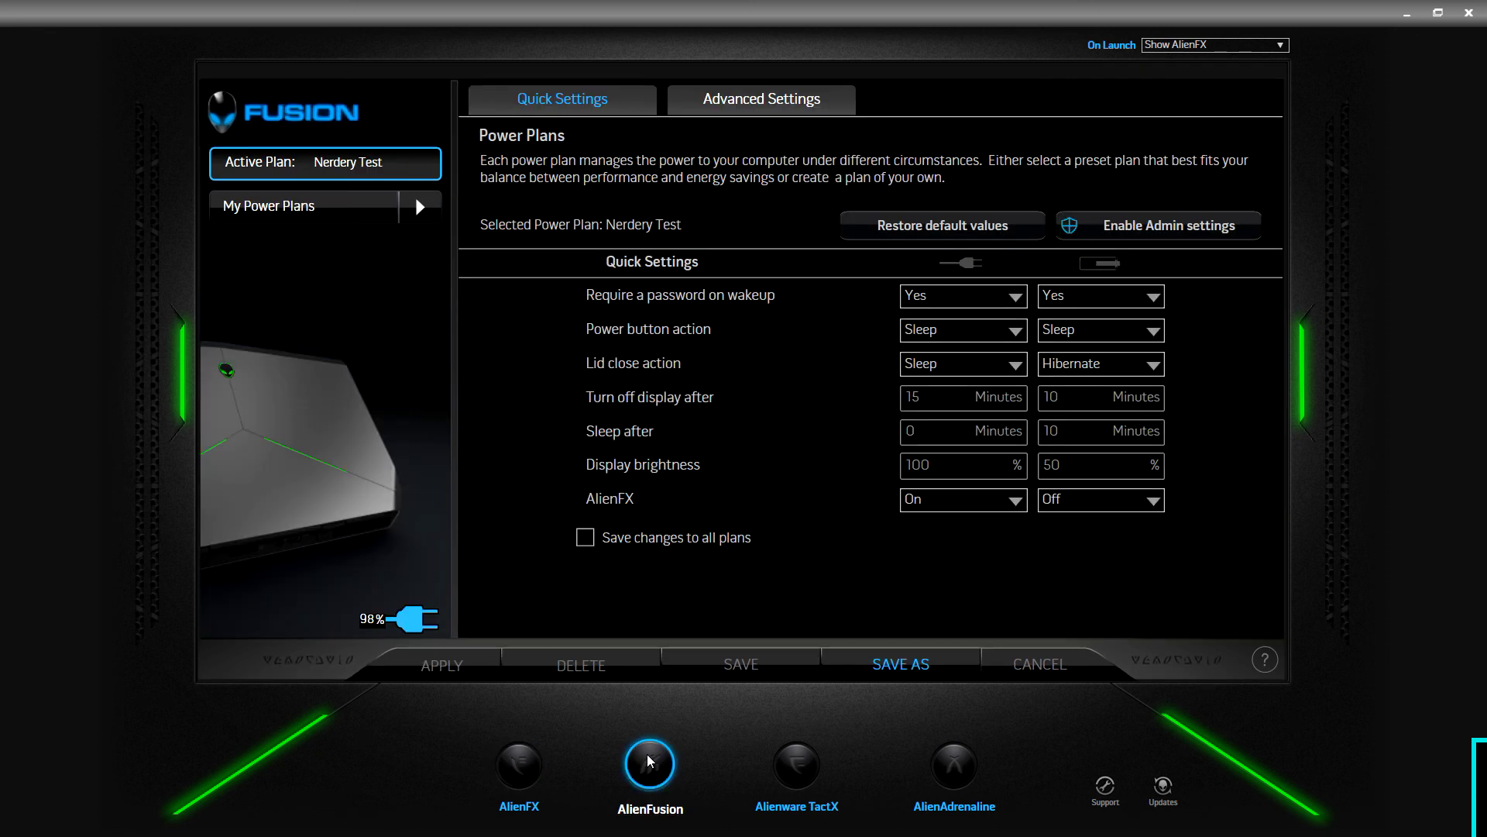
{"action": "left_click", "coordinate": [800, 775]}
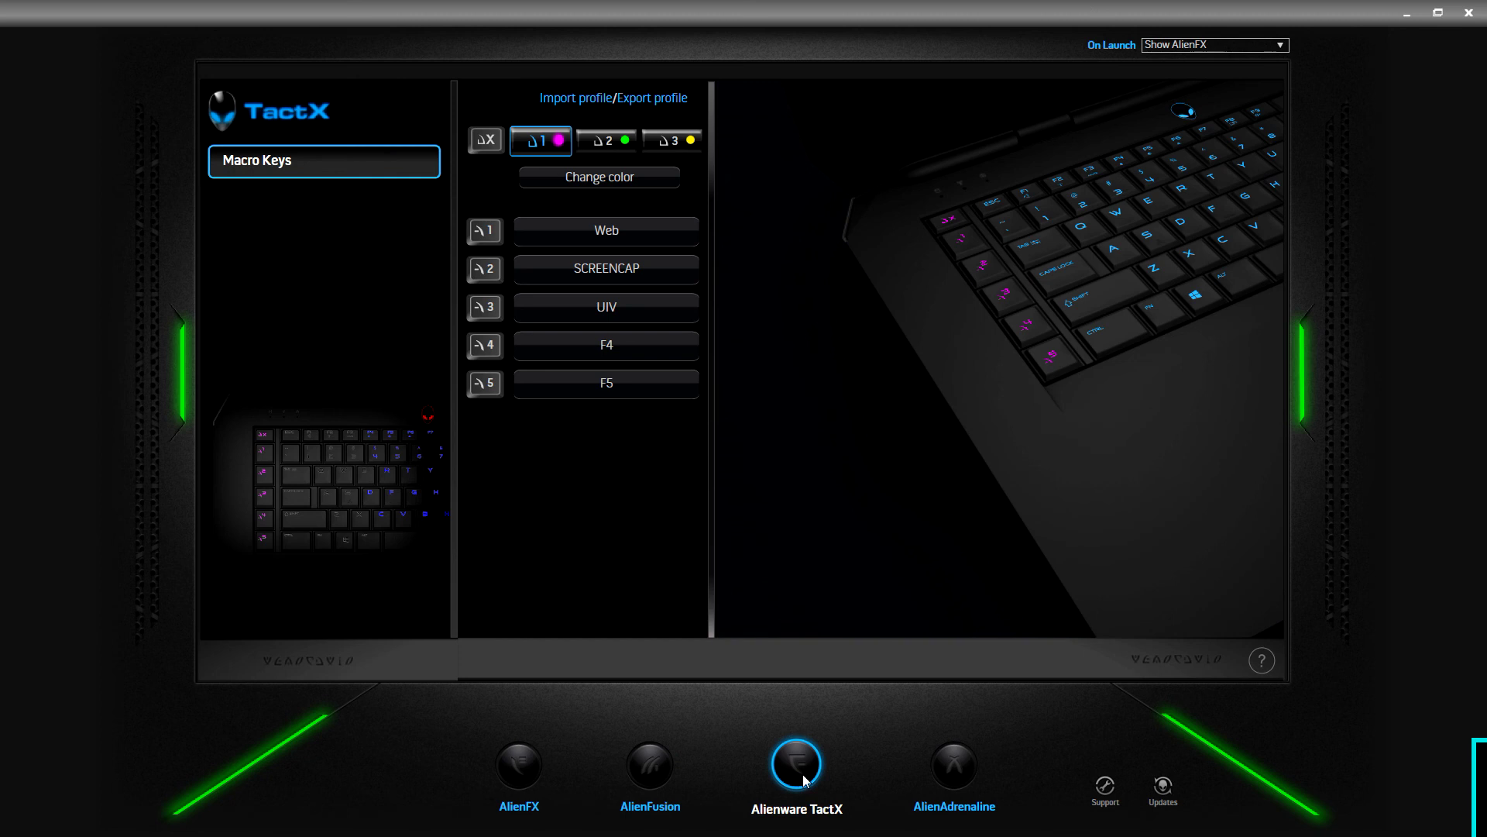
{"action": "left_click", "coordinate": [949, 759]}
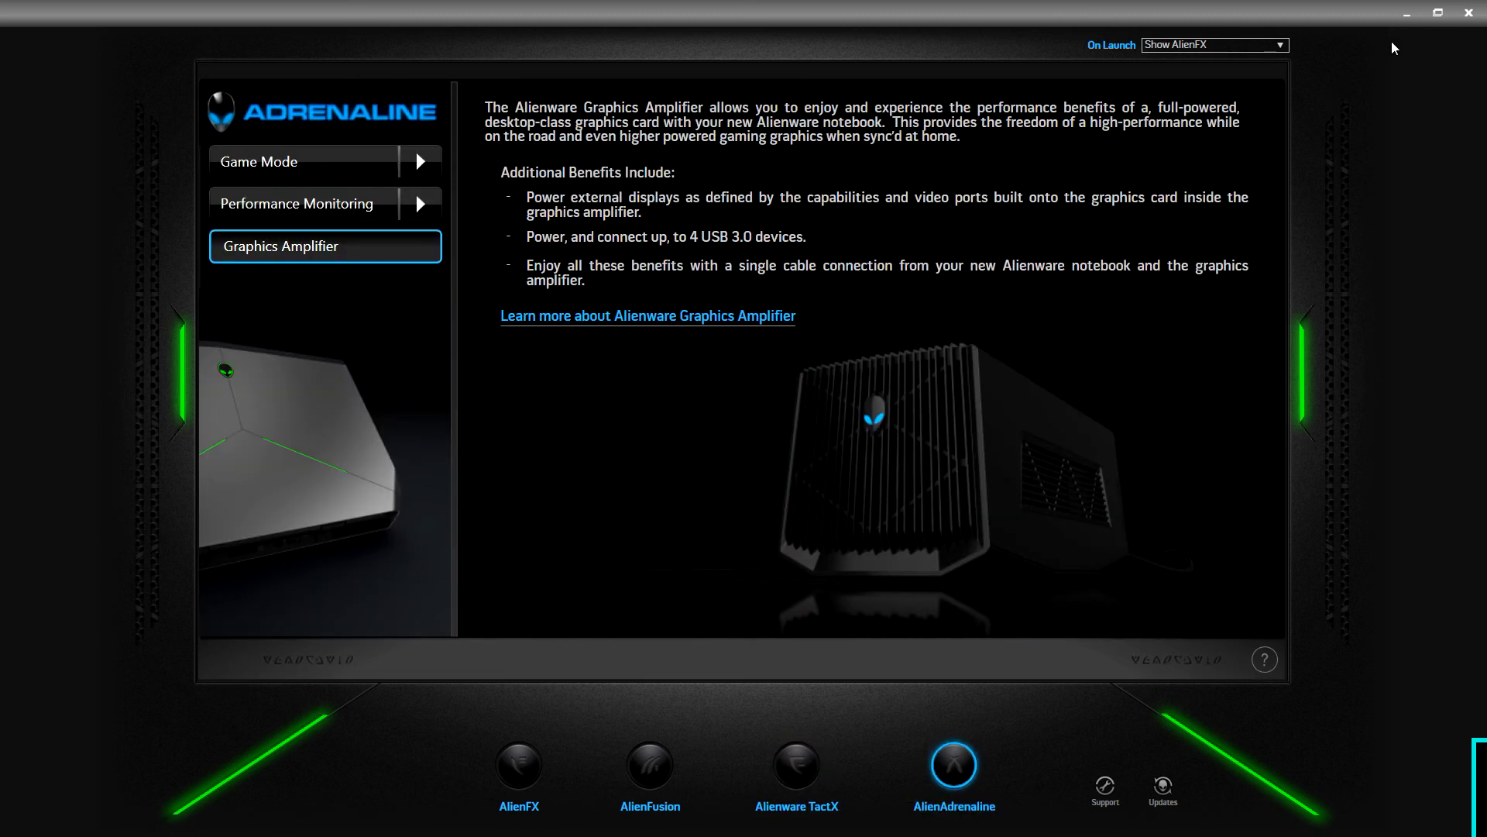
{"action": "left_click", "coordinate": [1461, 17]}
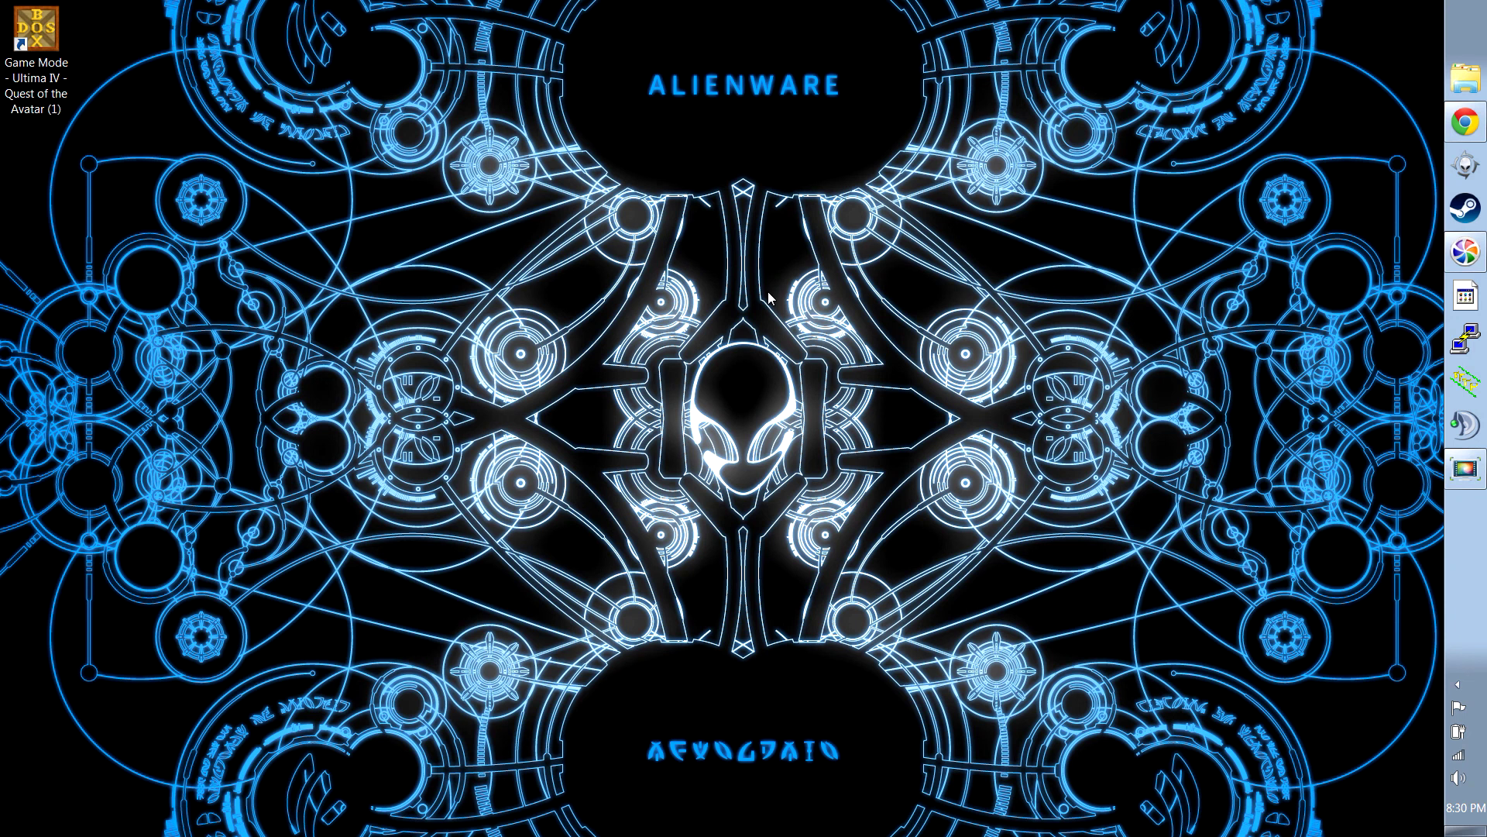
Run the Ultima IV game mode from its desktop shortcut and close the DOSBox window it opens.
{"action": "left_click", "coordinate": [45, 39]}
{"action": "double_click", "coordinate": [45, 39]}
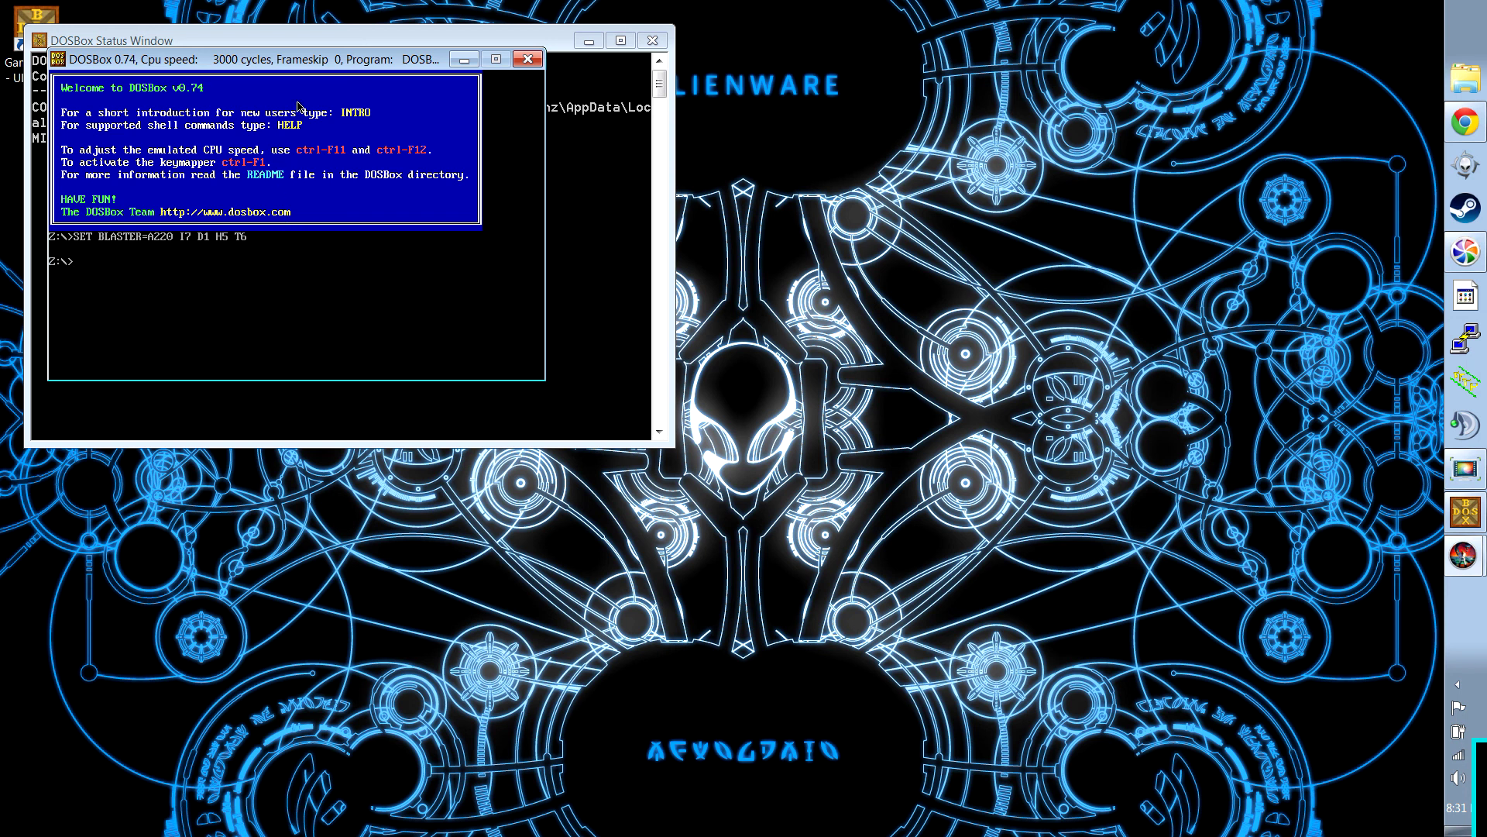
{"action": "left_click_drag", "start_coordinate": [306, 65], "coordinate": [352, 108]}
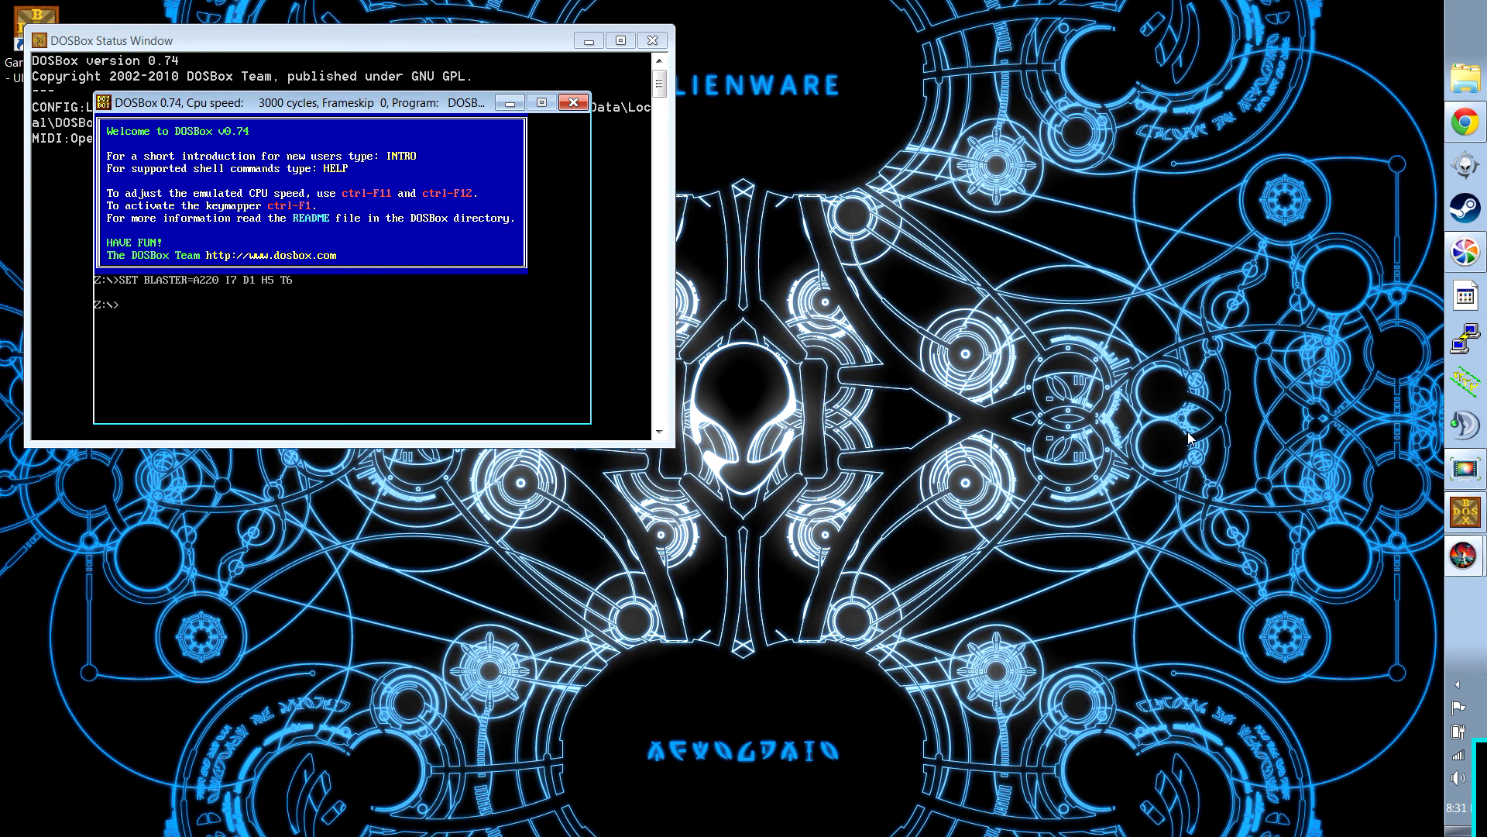
{"action": "left_click", "coordinate": [573, 104]}
{"action": "left_click", "coordinate": [760, 387]}
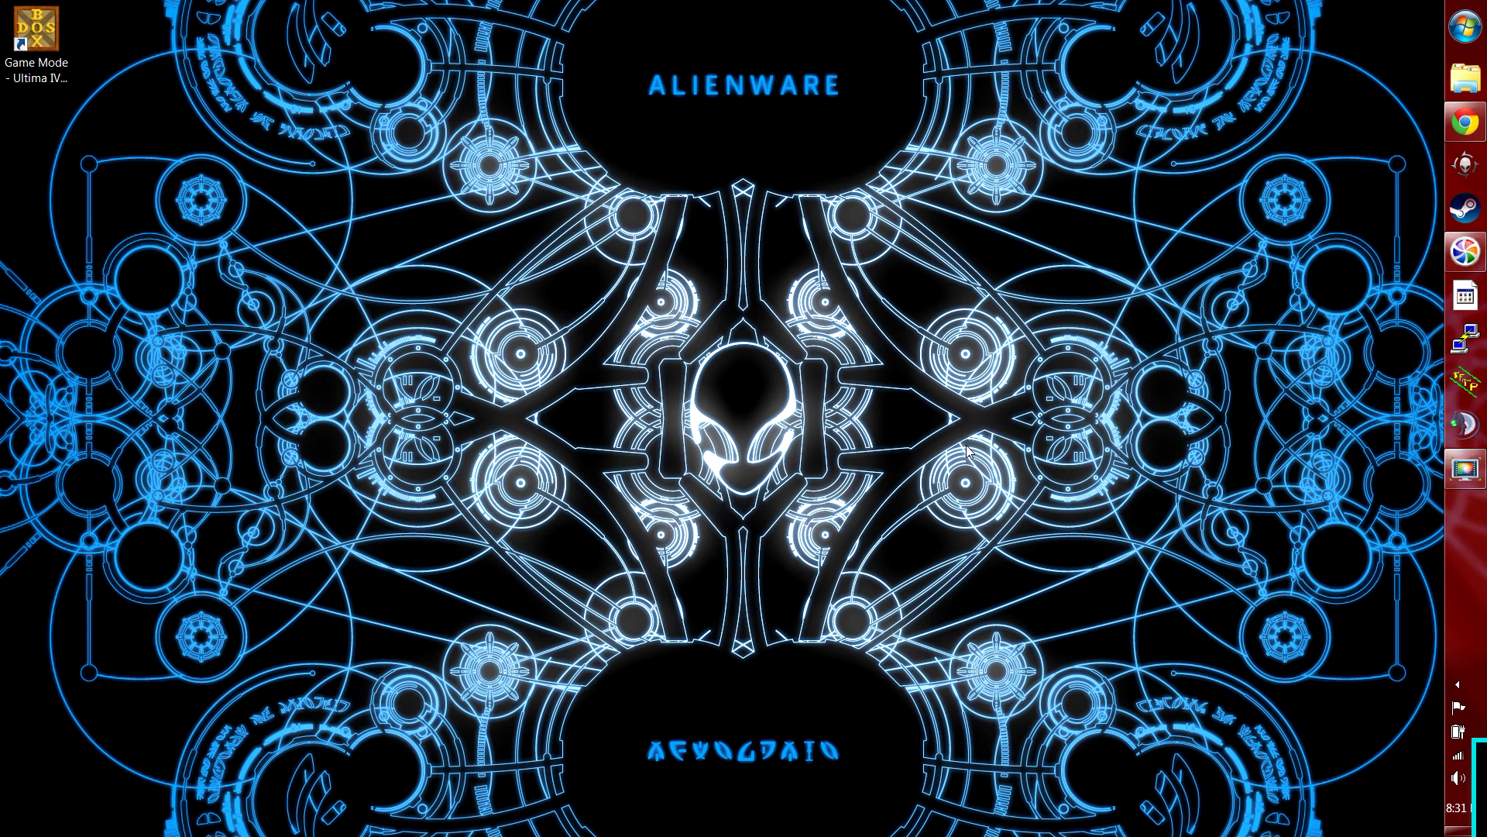
Launch the Ultima IV game mode again from the desktop and preview the Dell Backup and Recovery window.
{"action": "double_click", "coordinate": [49, 30]}
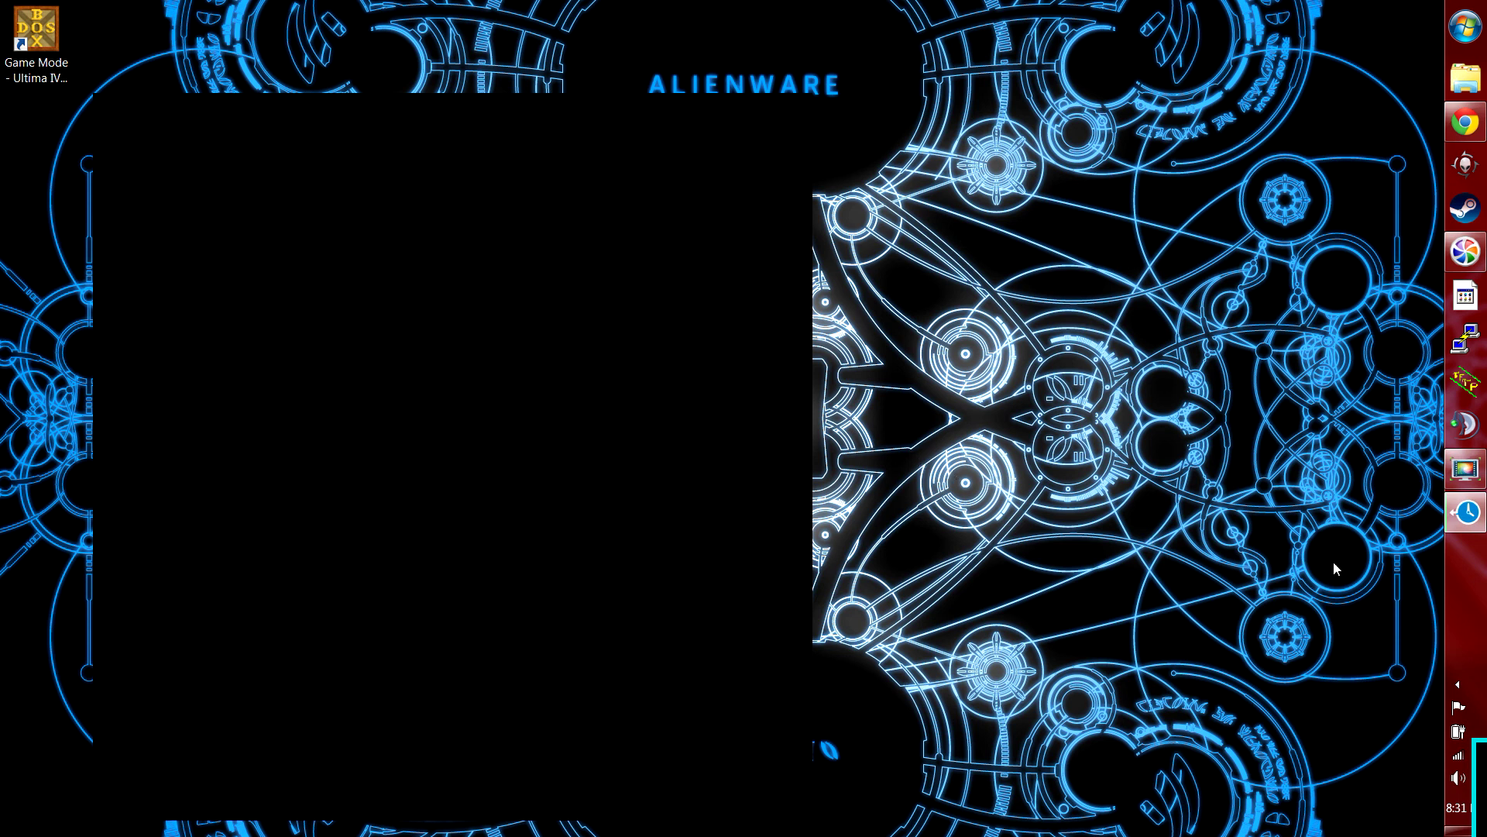
{"action": "mouse_move", "coordinate": [1462, 518]}
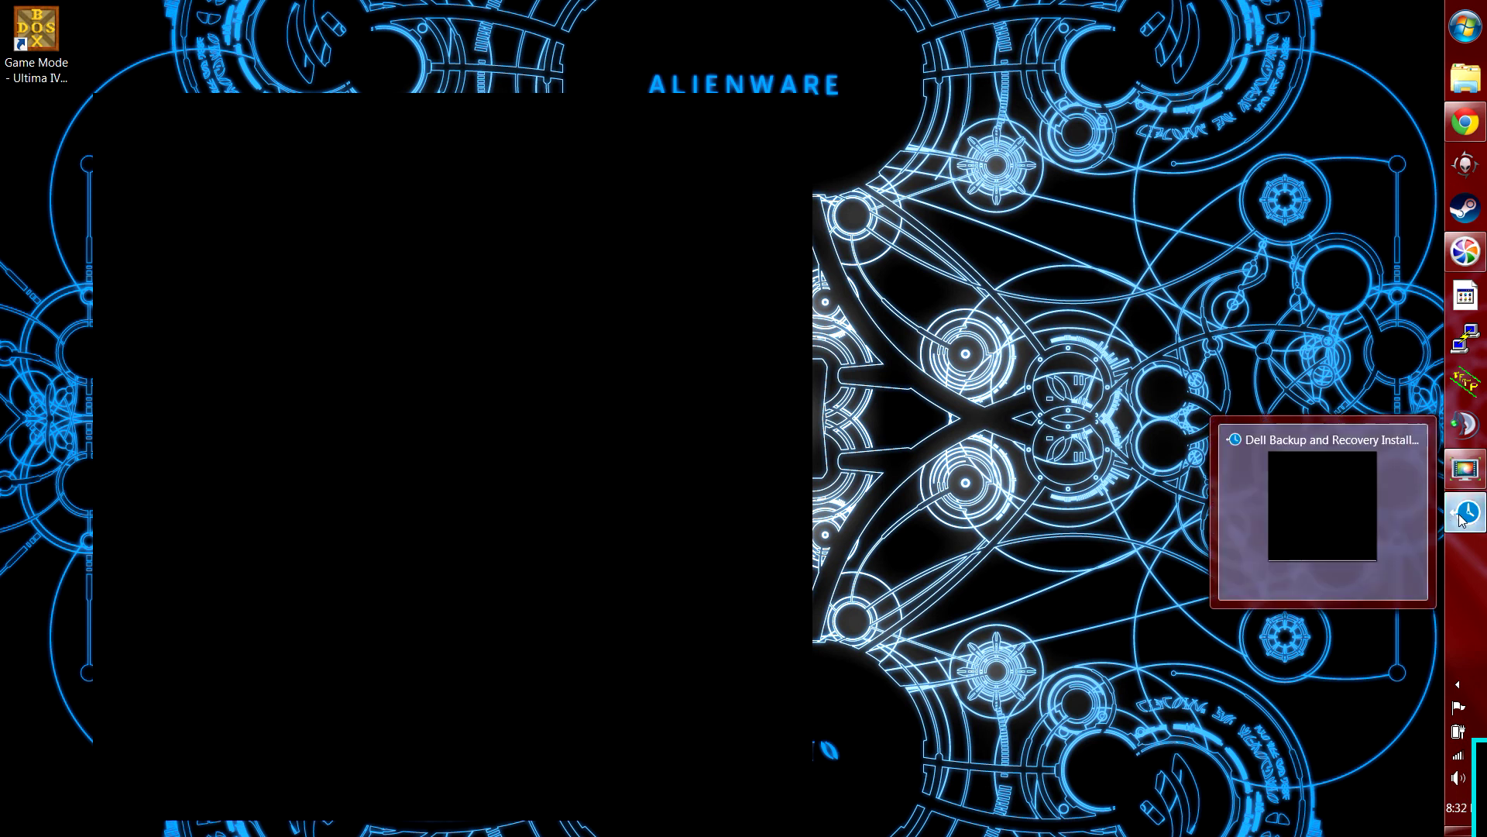